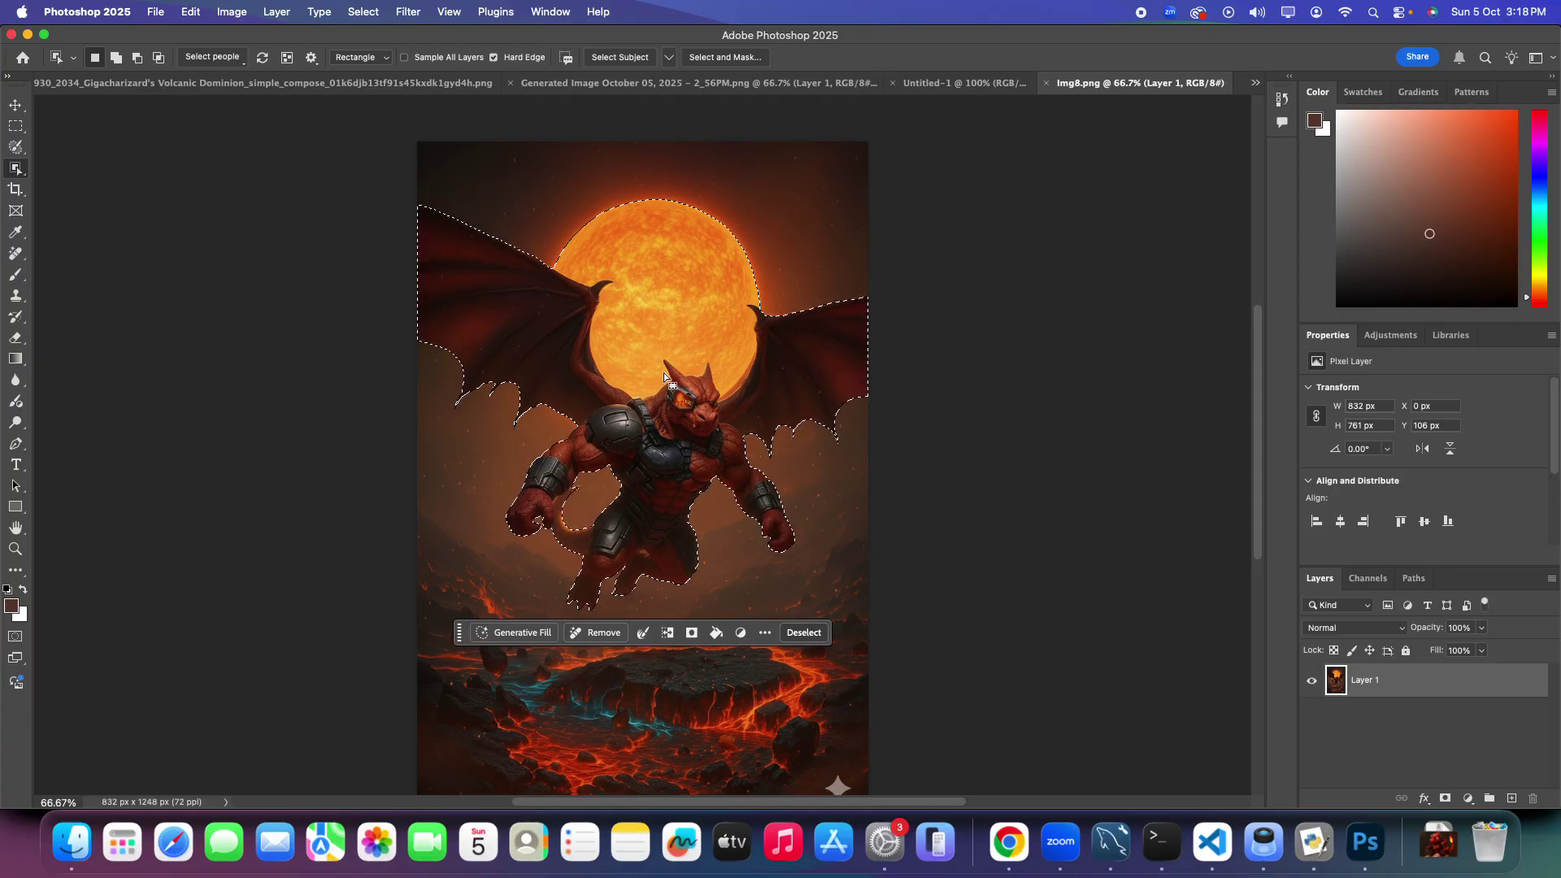
Step: Inspect the Remove tool edits layers and Layer 1 in the Generated Image document, and return to Img8.png
click(705, 85)
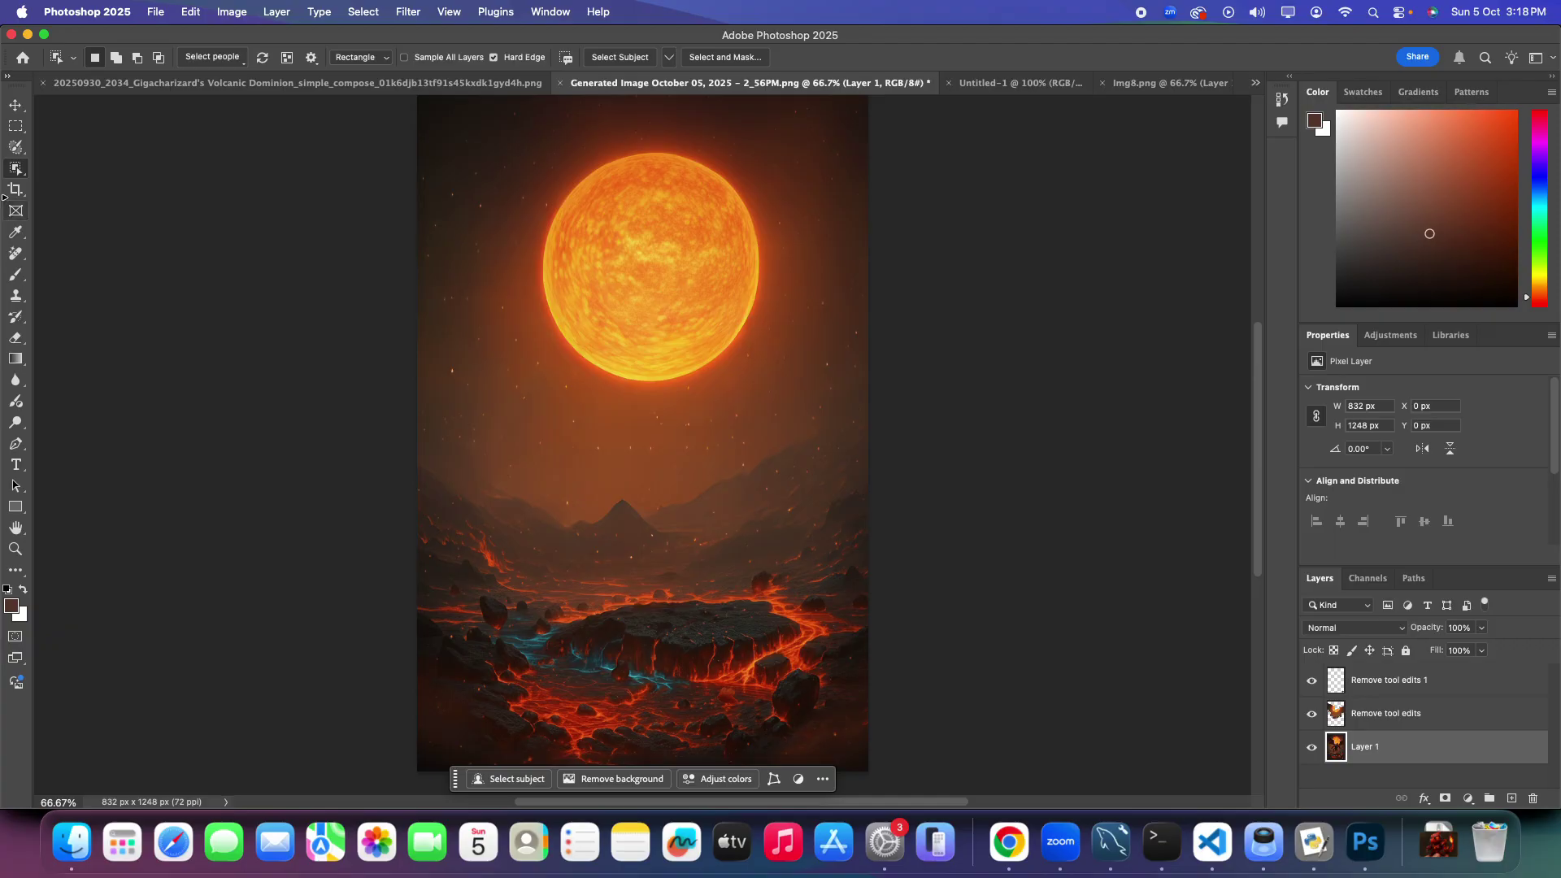
click(1402, 715)
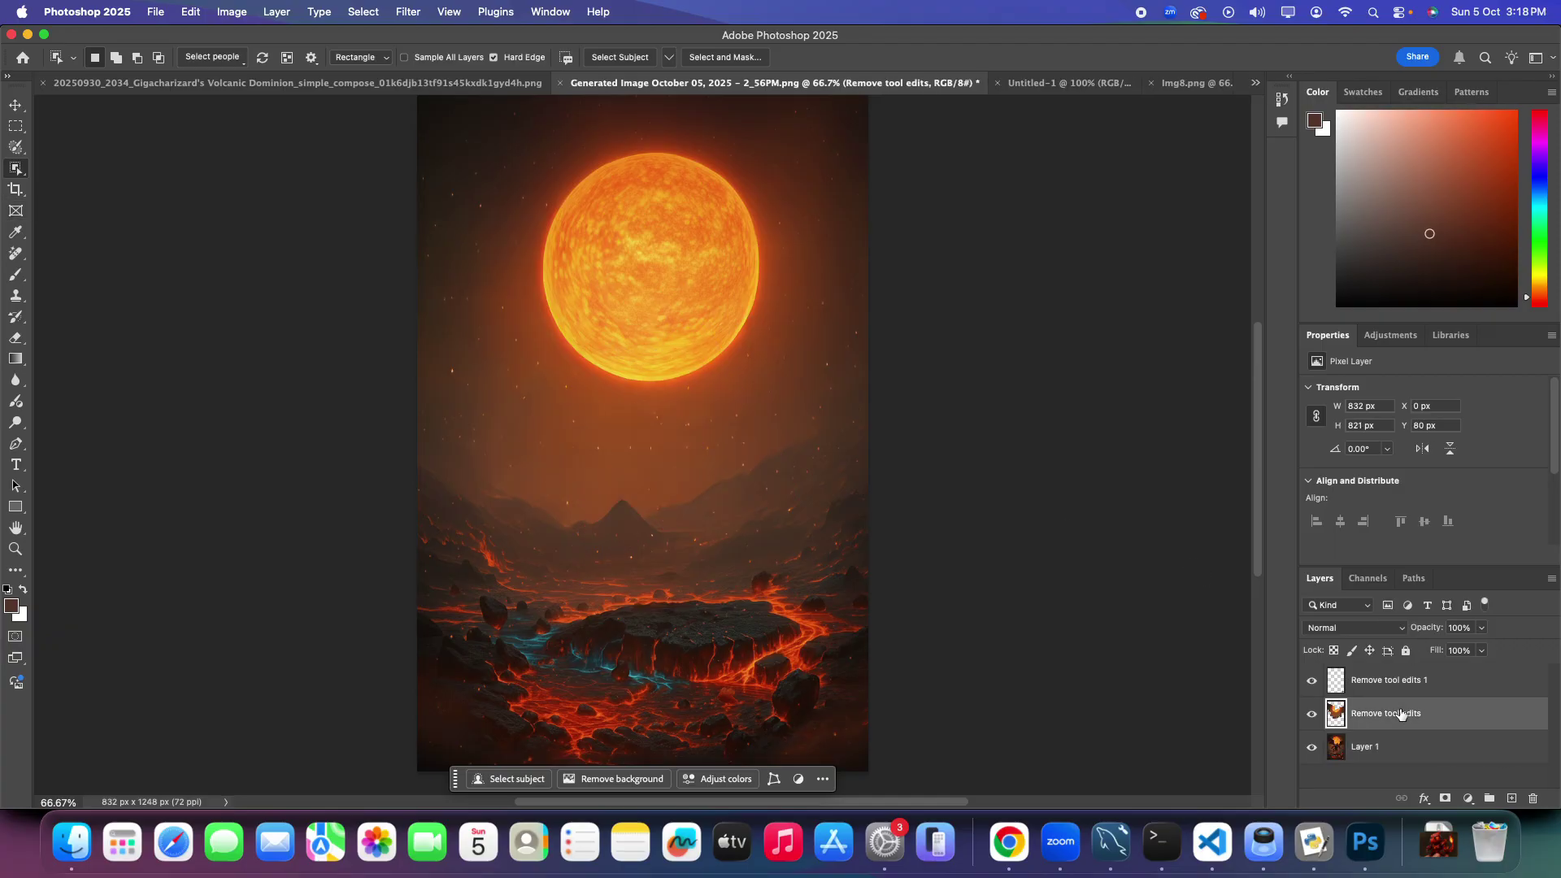
click(1390, 682)
click(1379, 756)
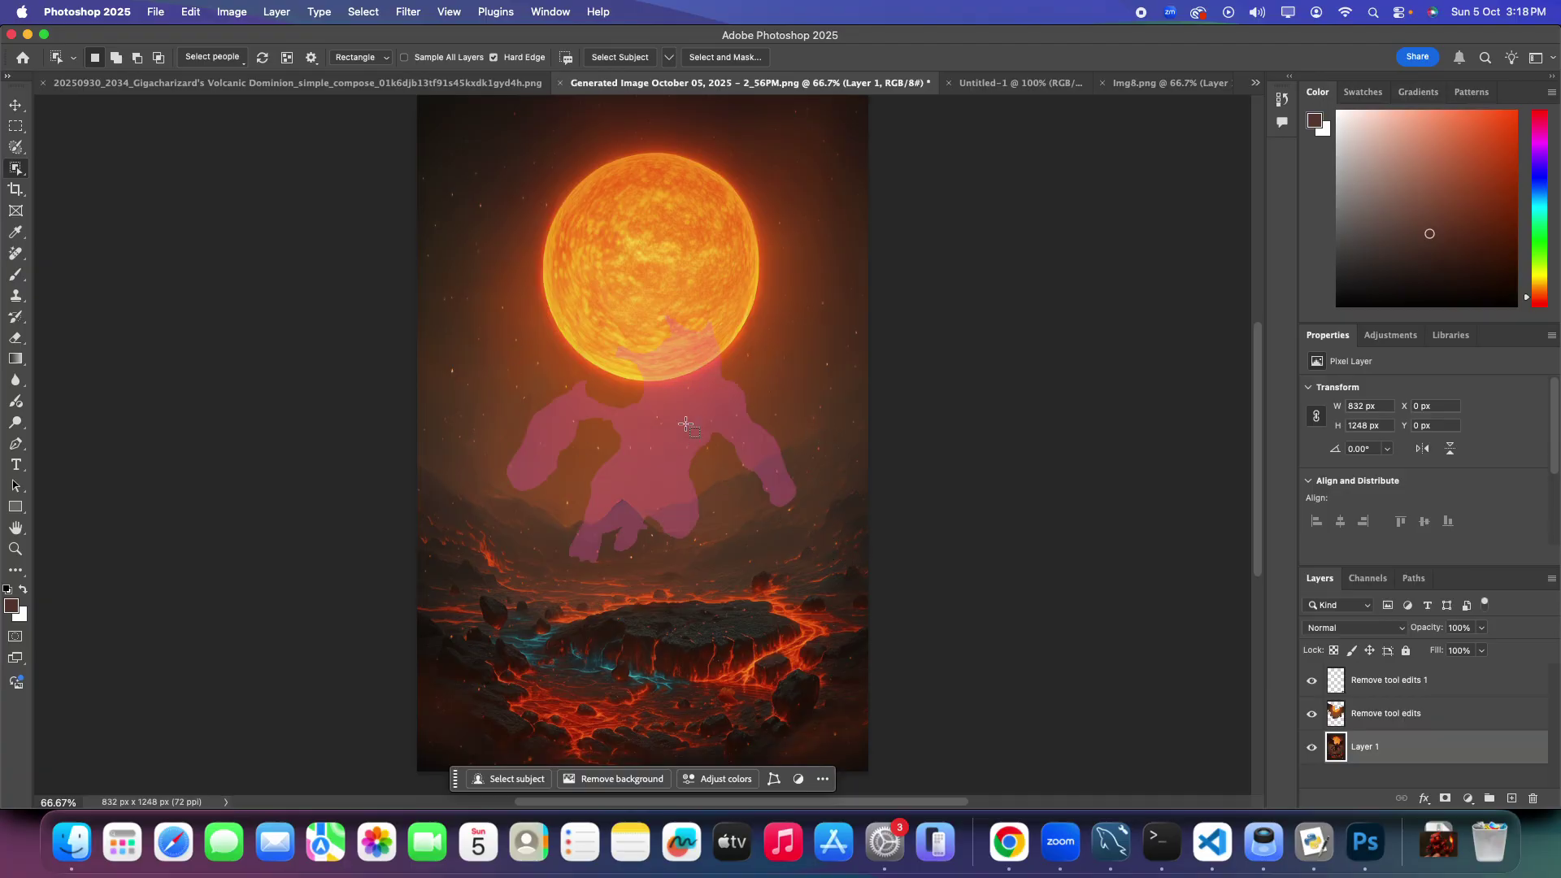
click(1126, 84)
click(646, 85)
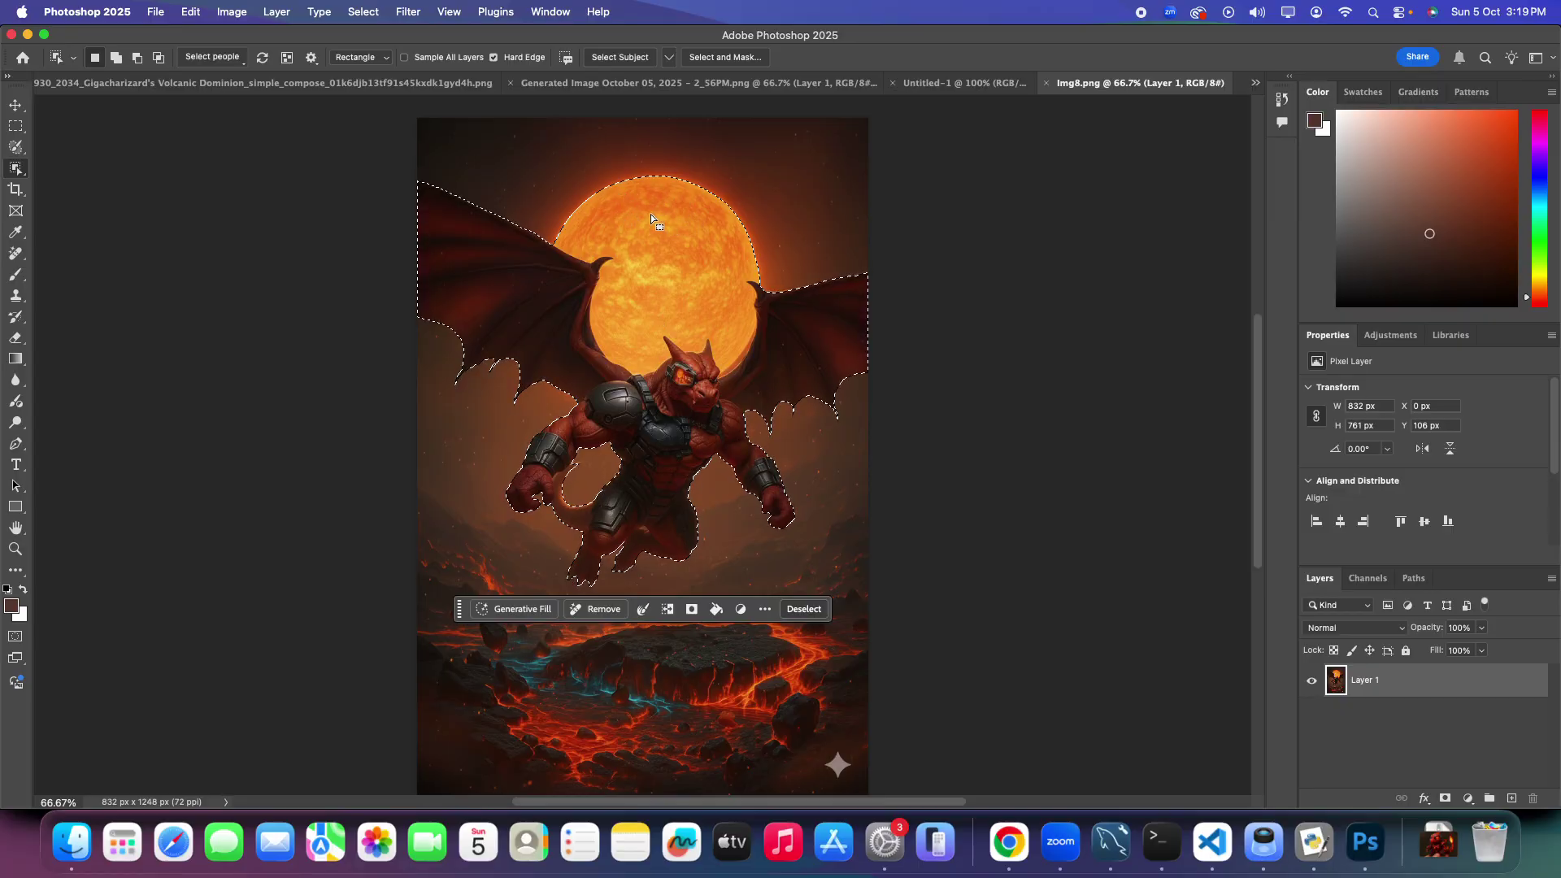
Step: Use the Object Selection tool to enclose the winged creature and the sun in a rectangle
click(14, 150)
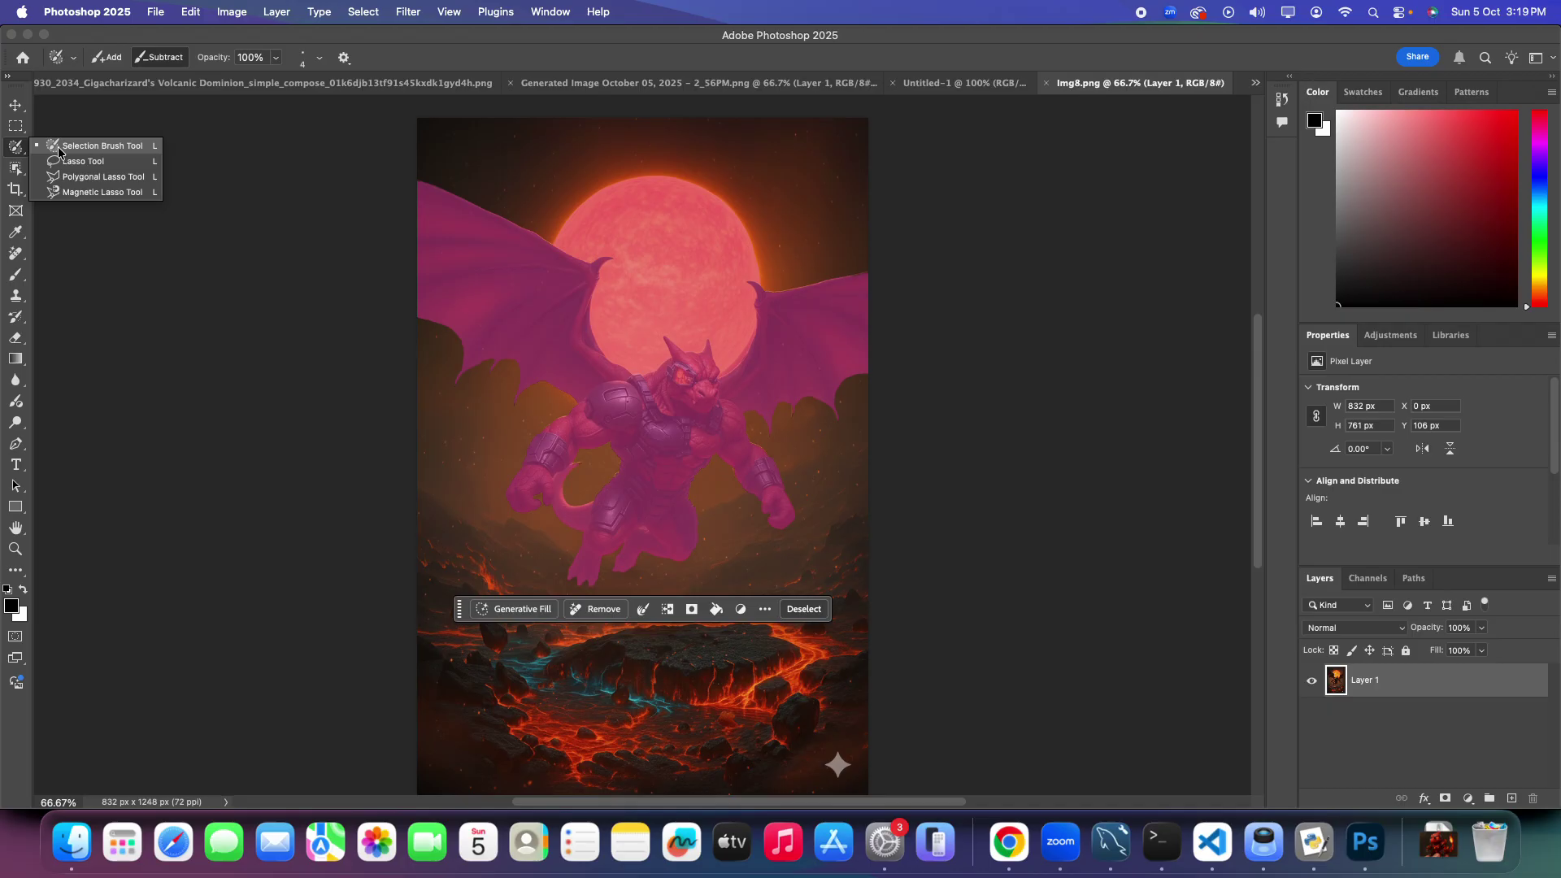
click(15, 150)
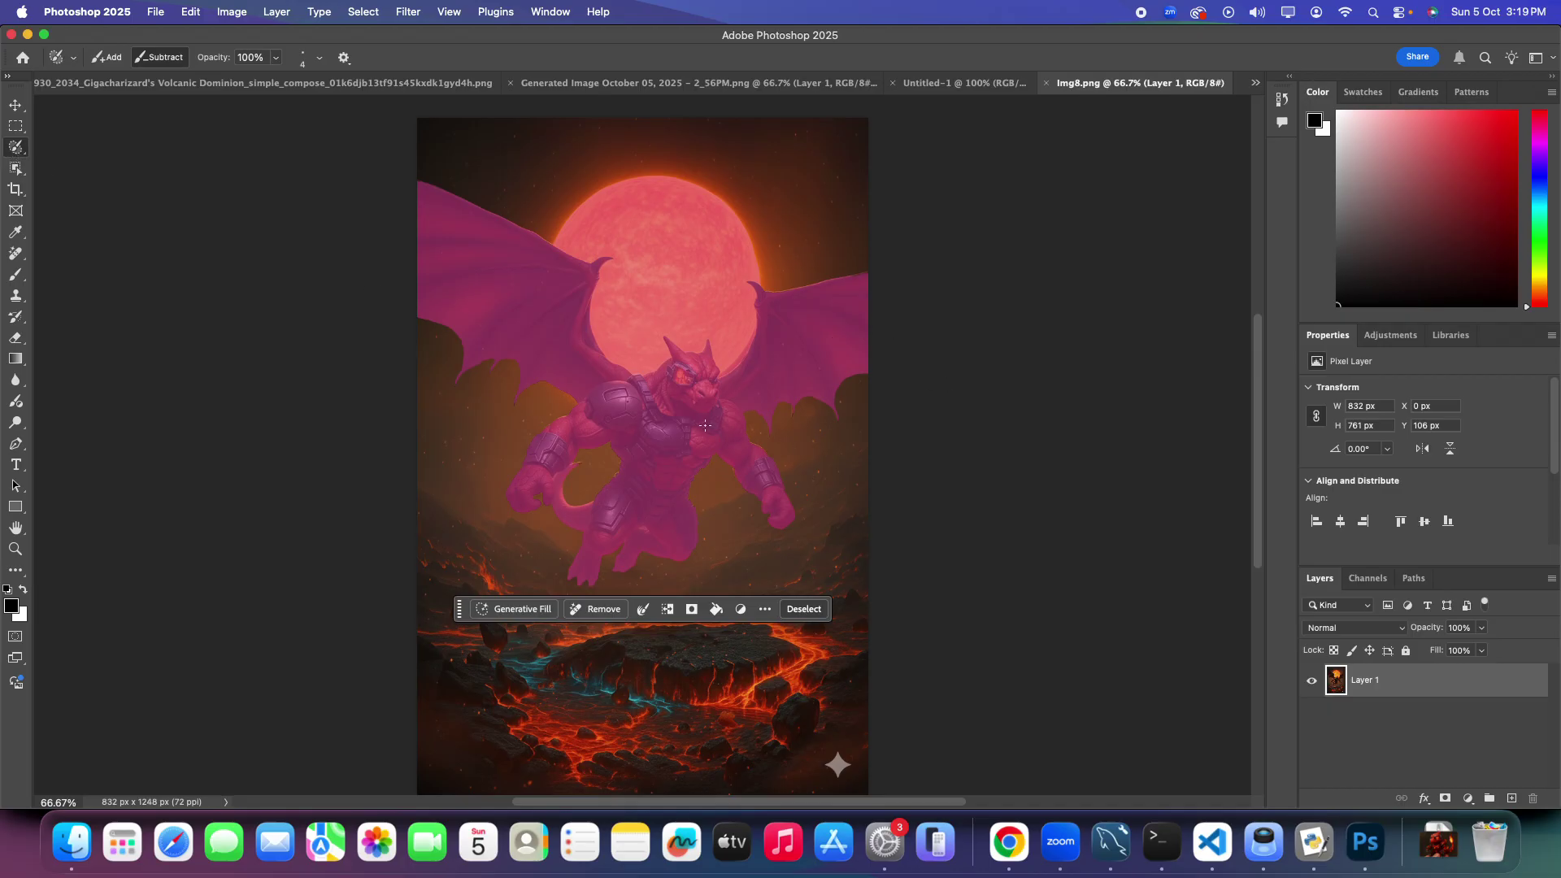
click(15, 169)
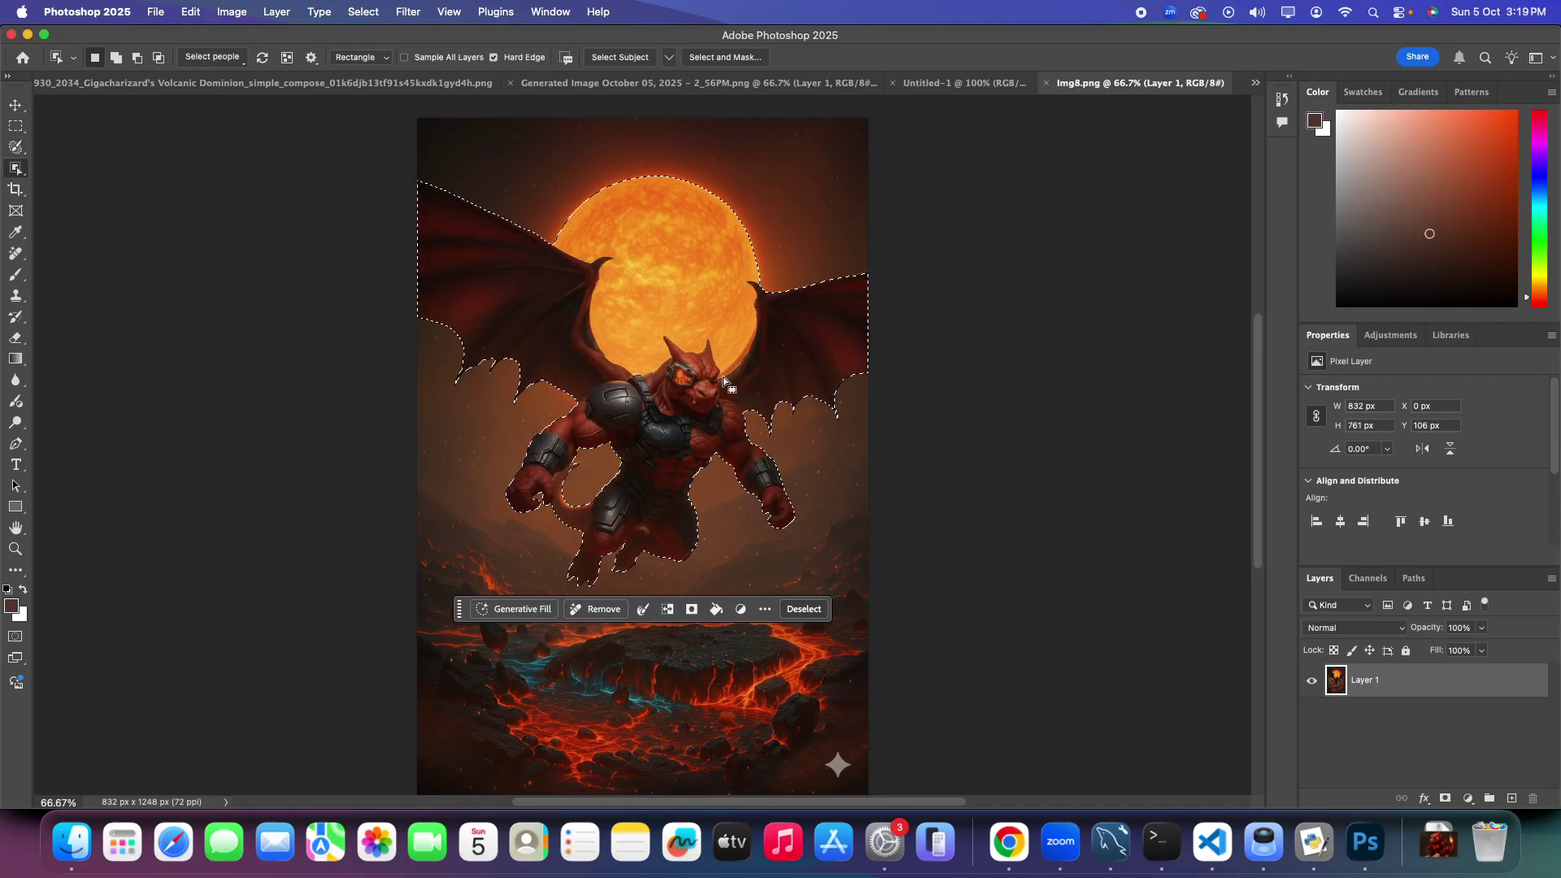
click(8, 168)
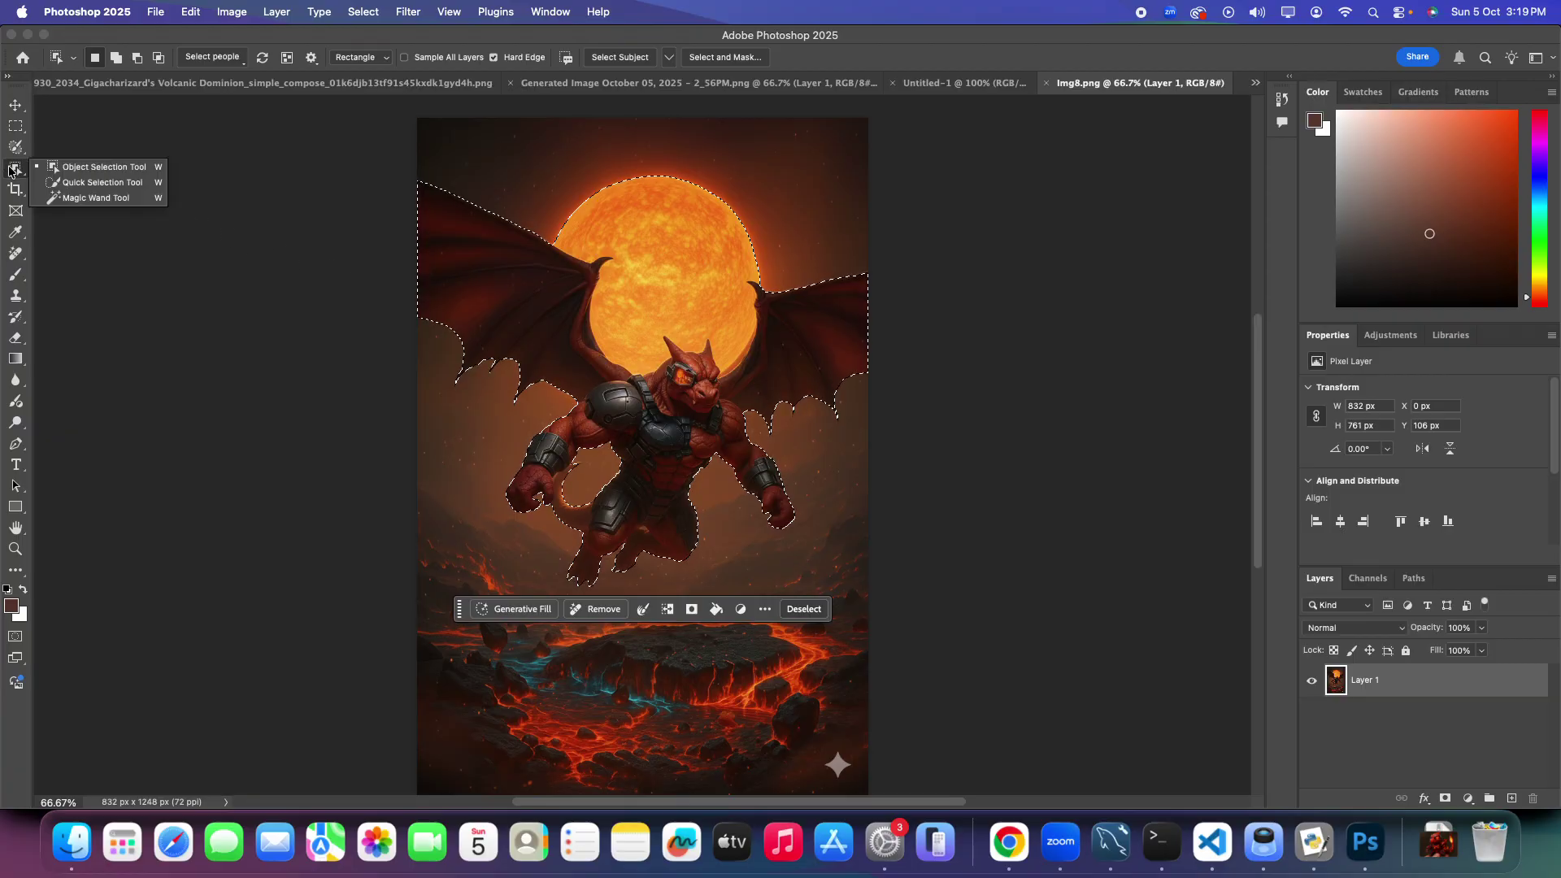
click(9, 174)
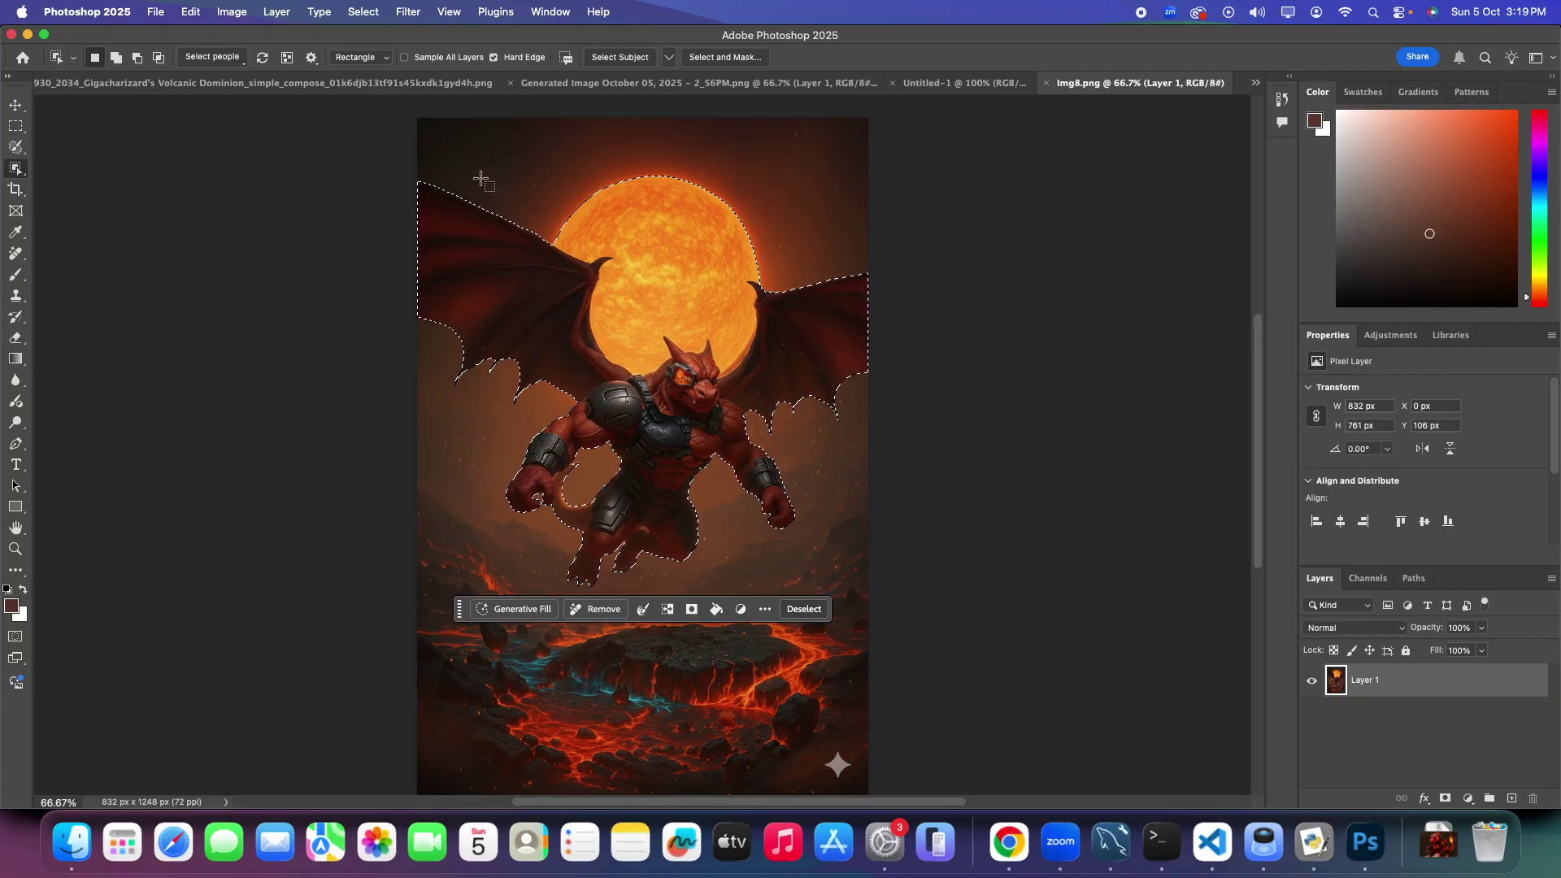
drag(416, 158, 869, 604)
Step: Set up the Selection Brush in Subtract mode with an 11 px brush for work around the sun
click(17, 148)
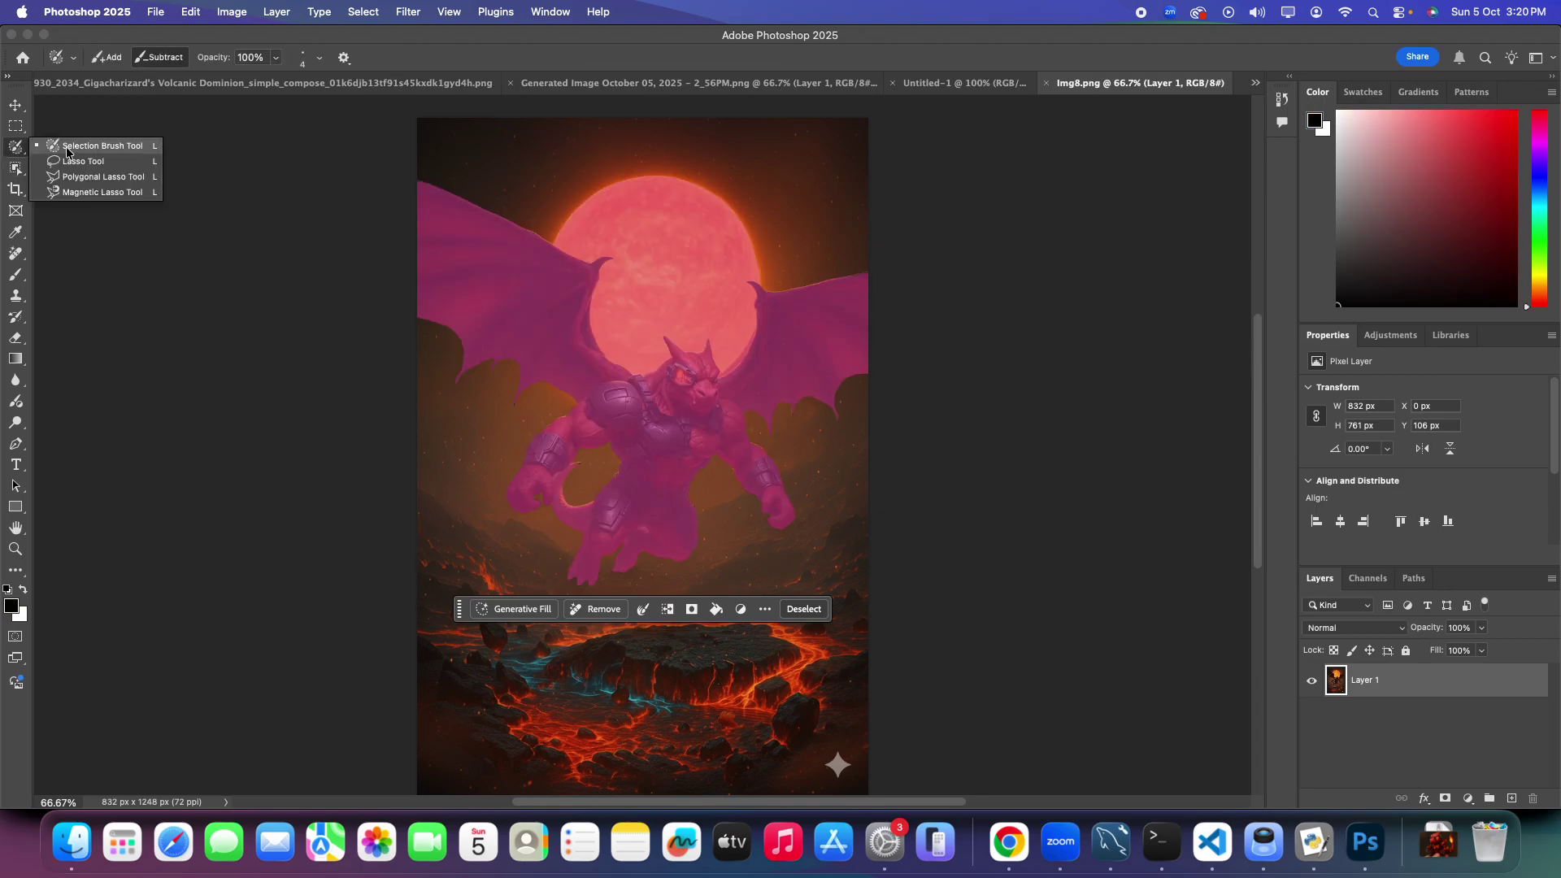
click(67, 150)
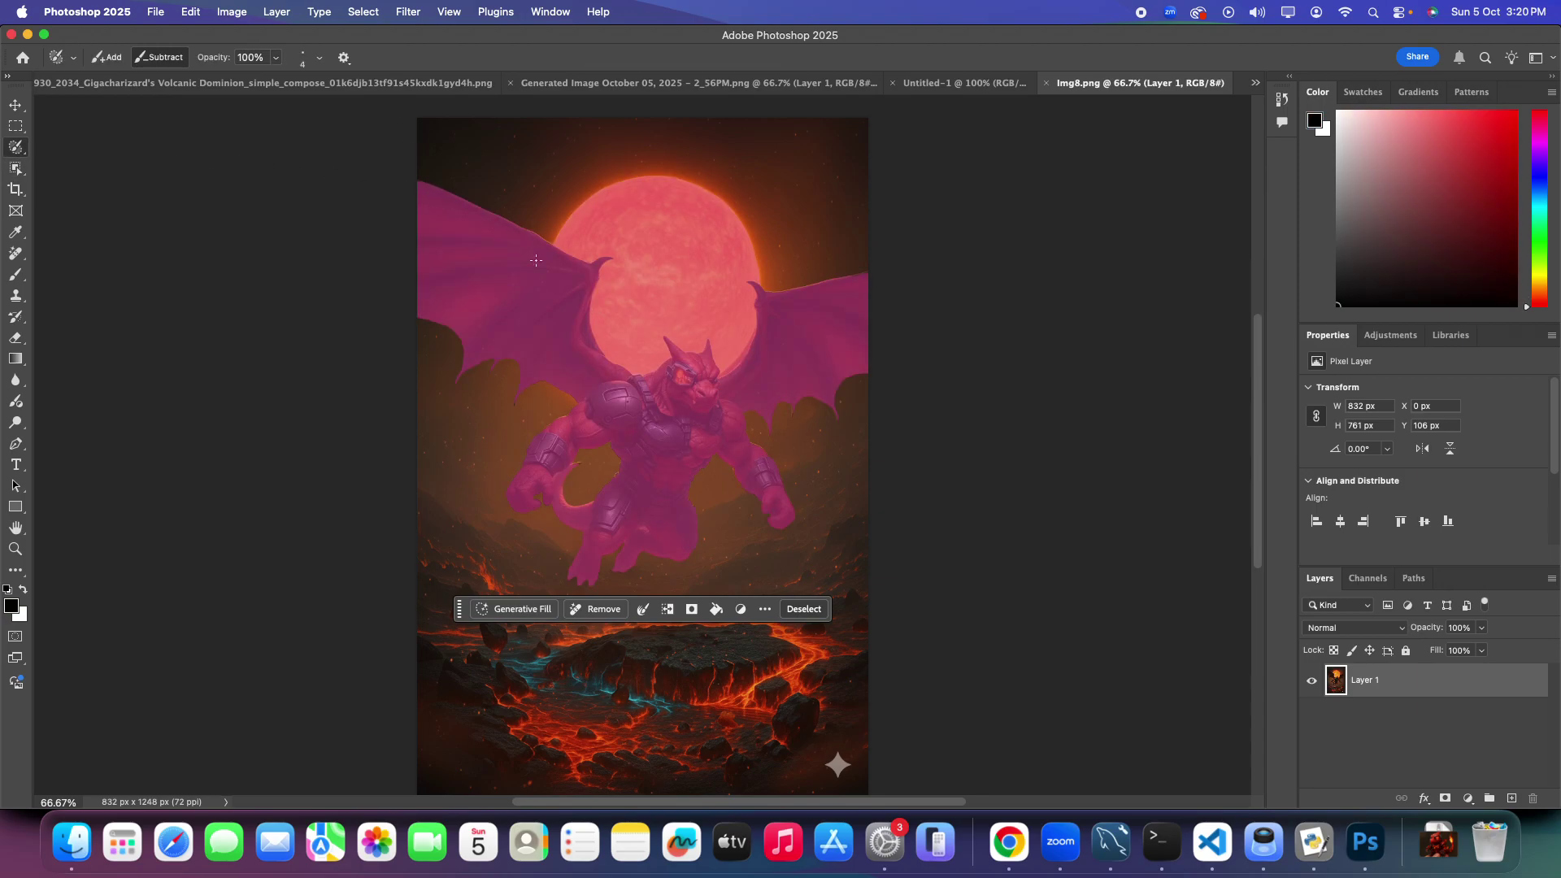
key(super+equal)
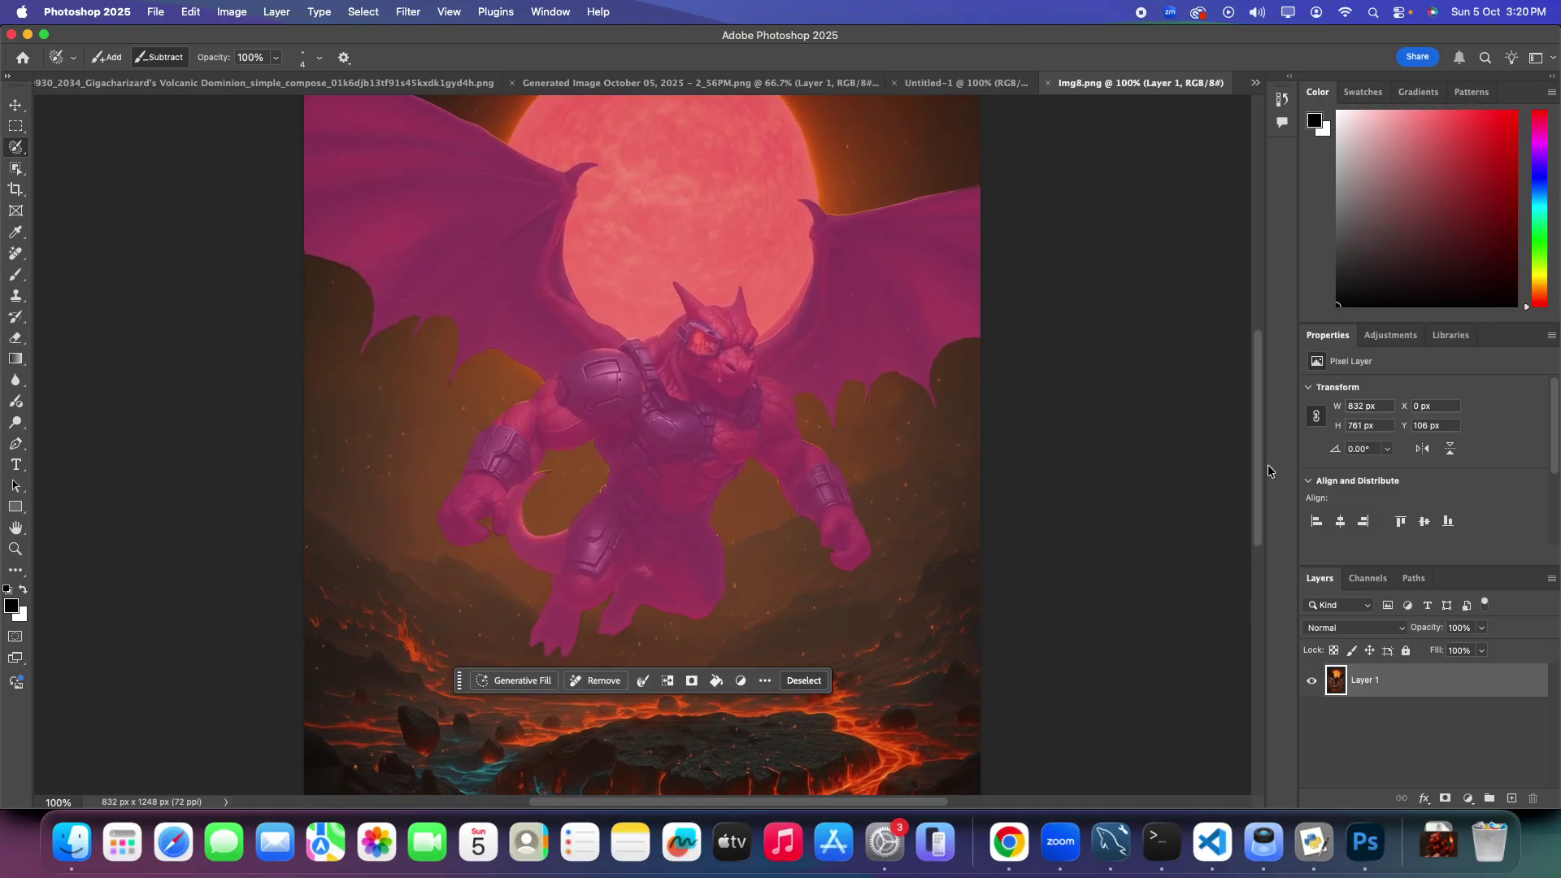
drag(1259, 472, 1261, 398)
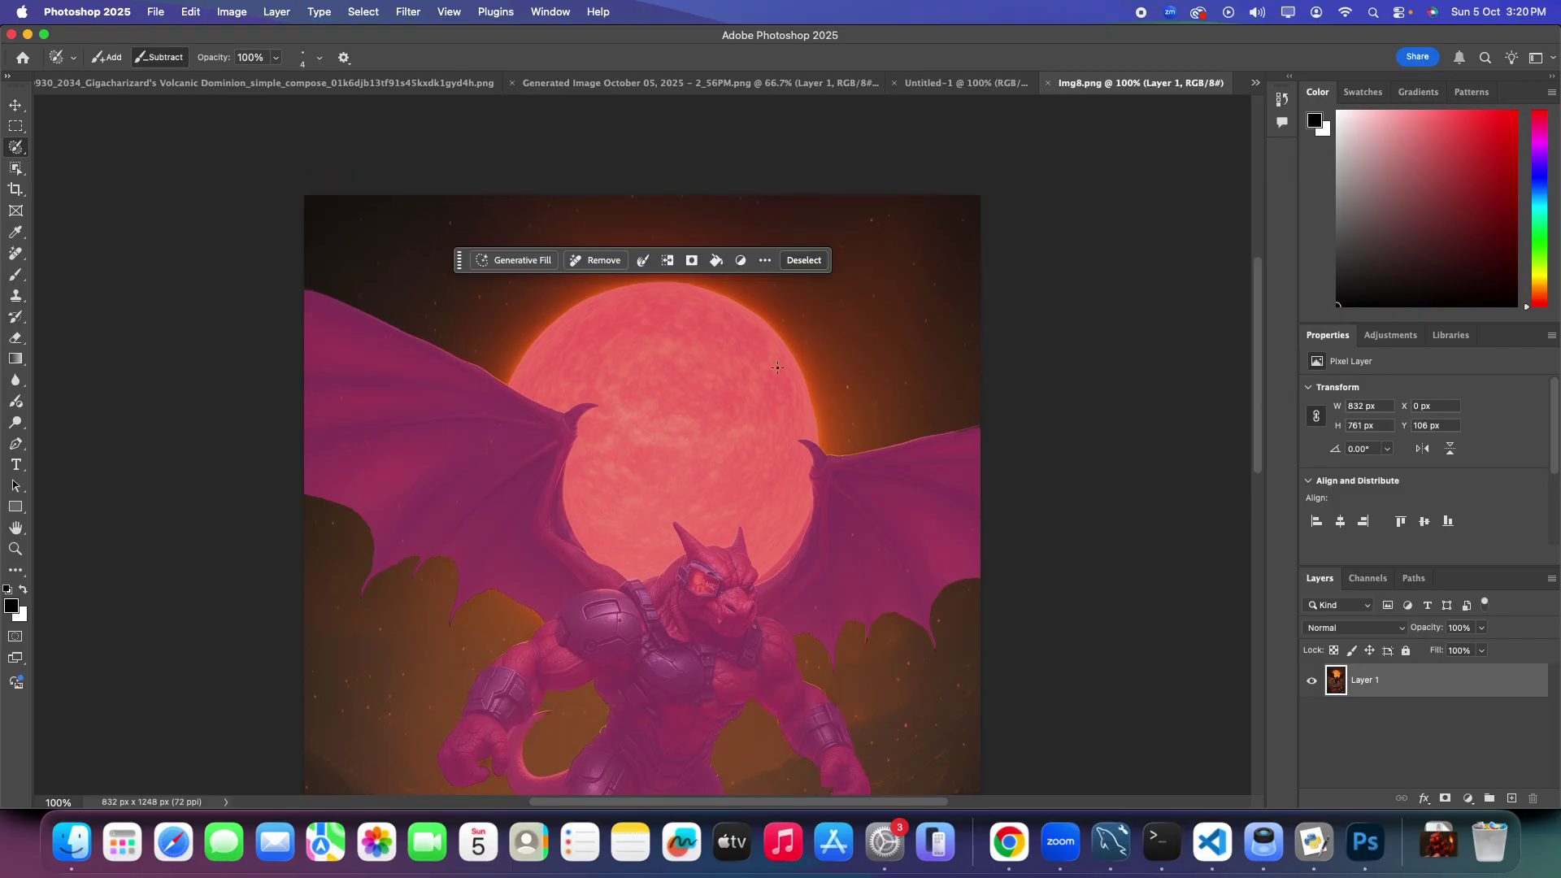
key(super+equal)
mouse_move(1257, 357)
mouse_down()
mouse_move(1257, 370)
mouse_move(1255, 354)
mouse_up()
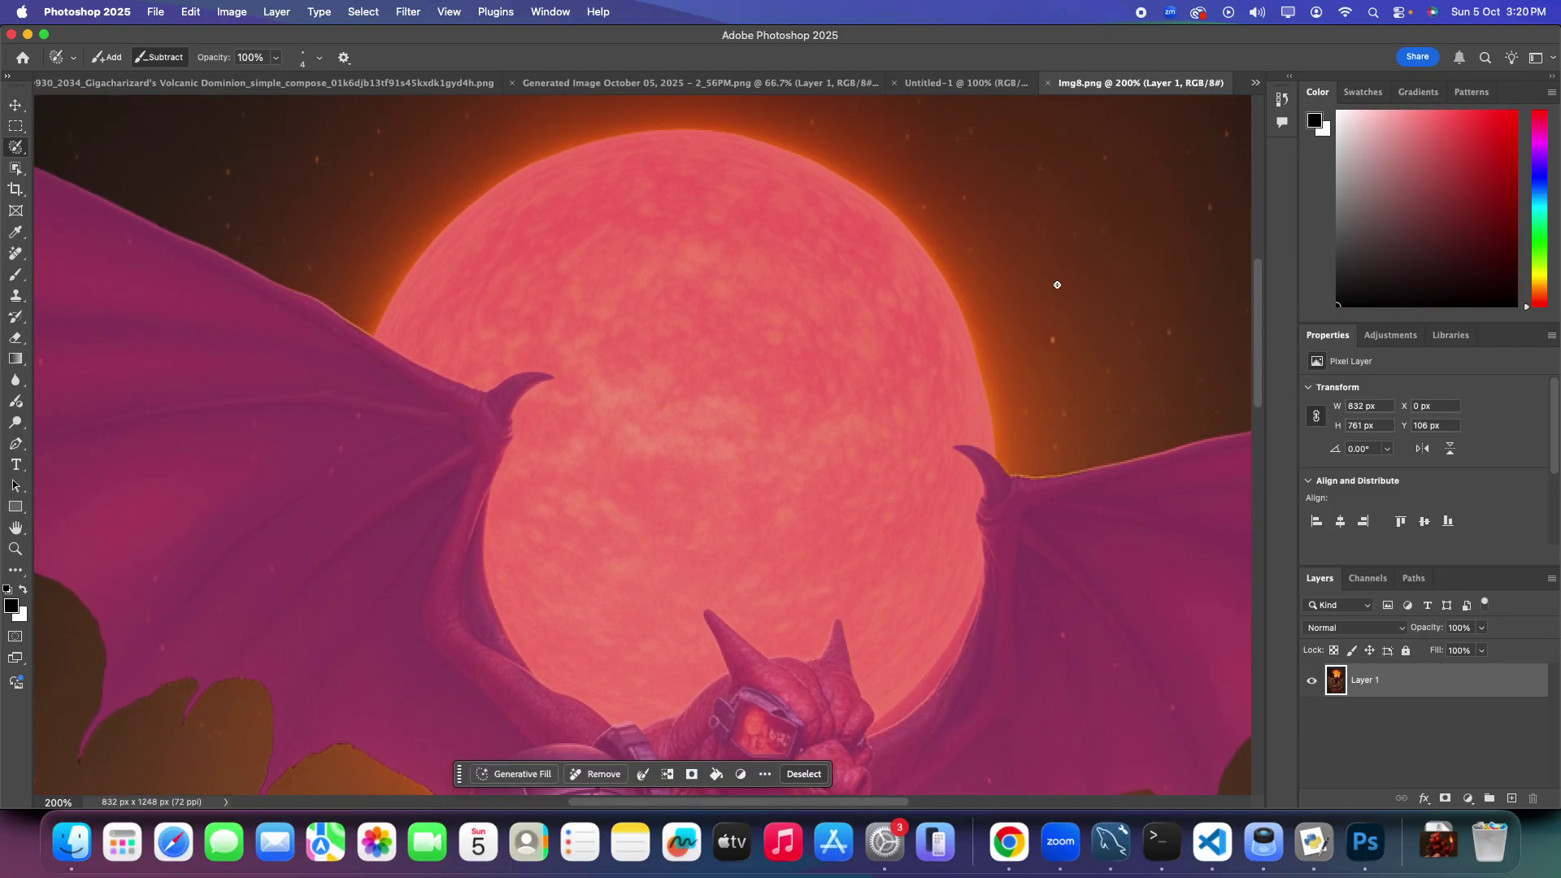
click(318, 59)
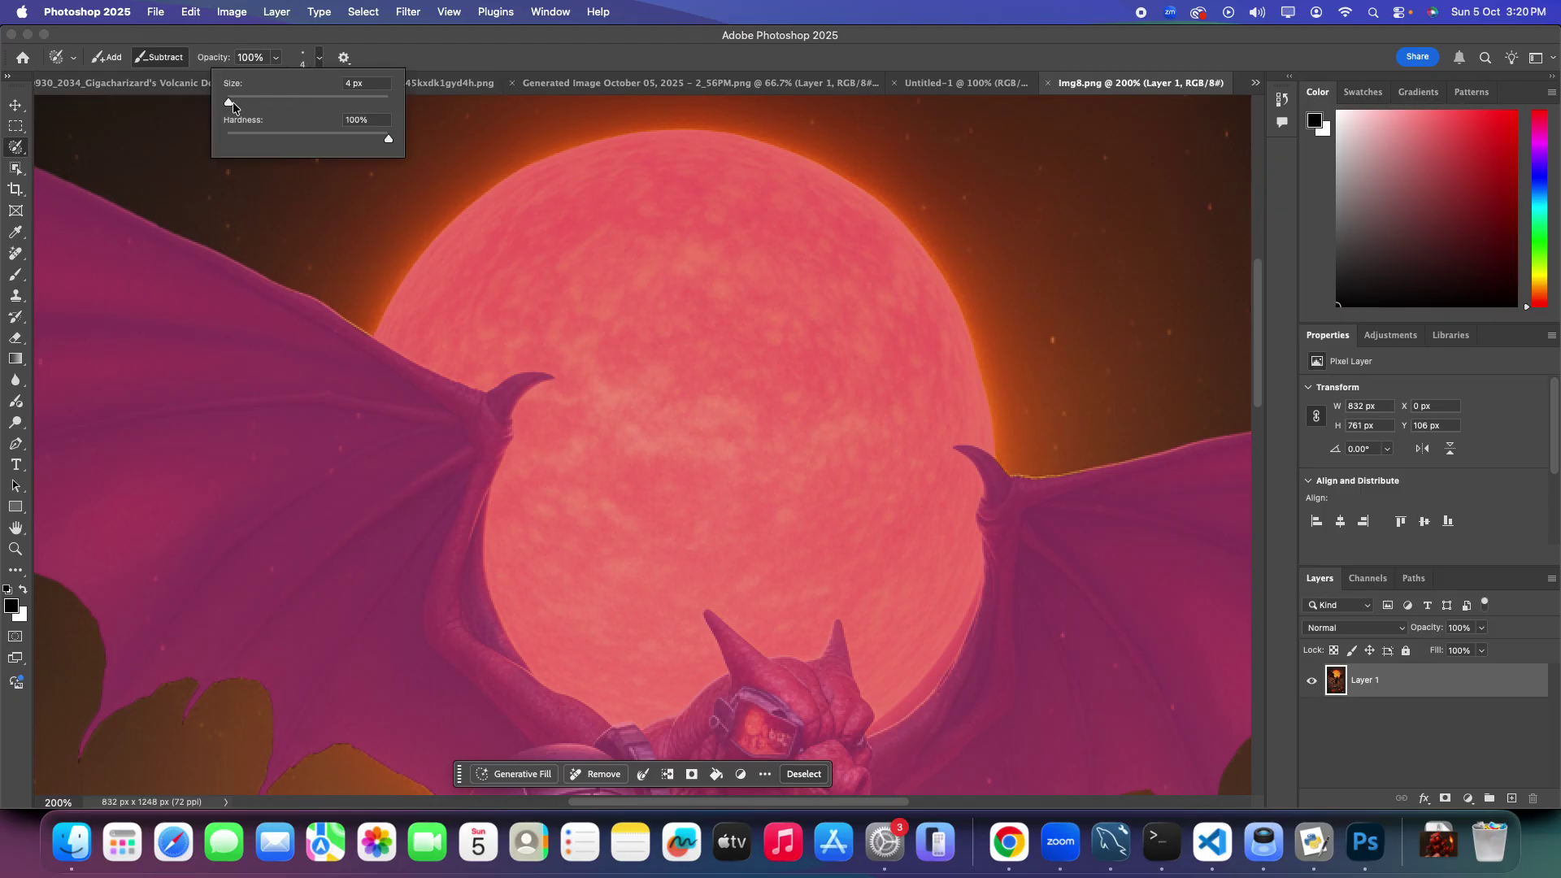
drag(231, 102, 233, 102)
Step: Subtract the sun's upper-left rim and the strips around the left wing's claw and edges from the selection
click(583, 275)
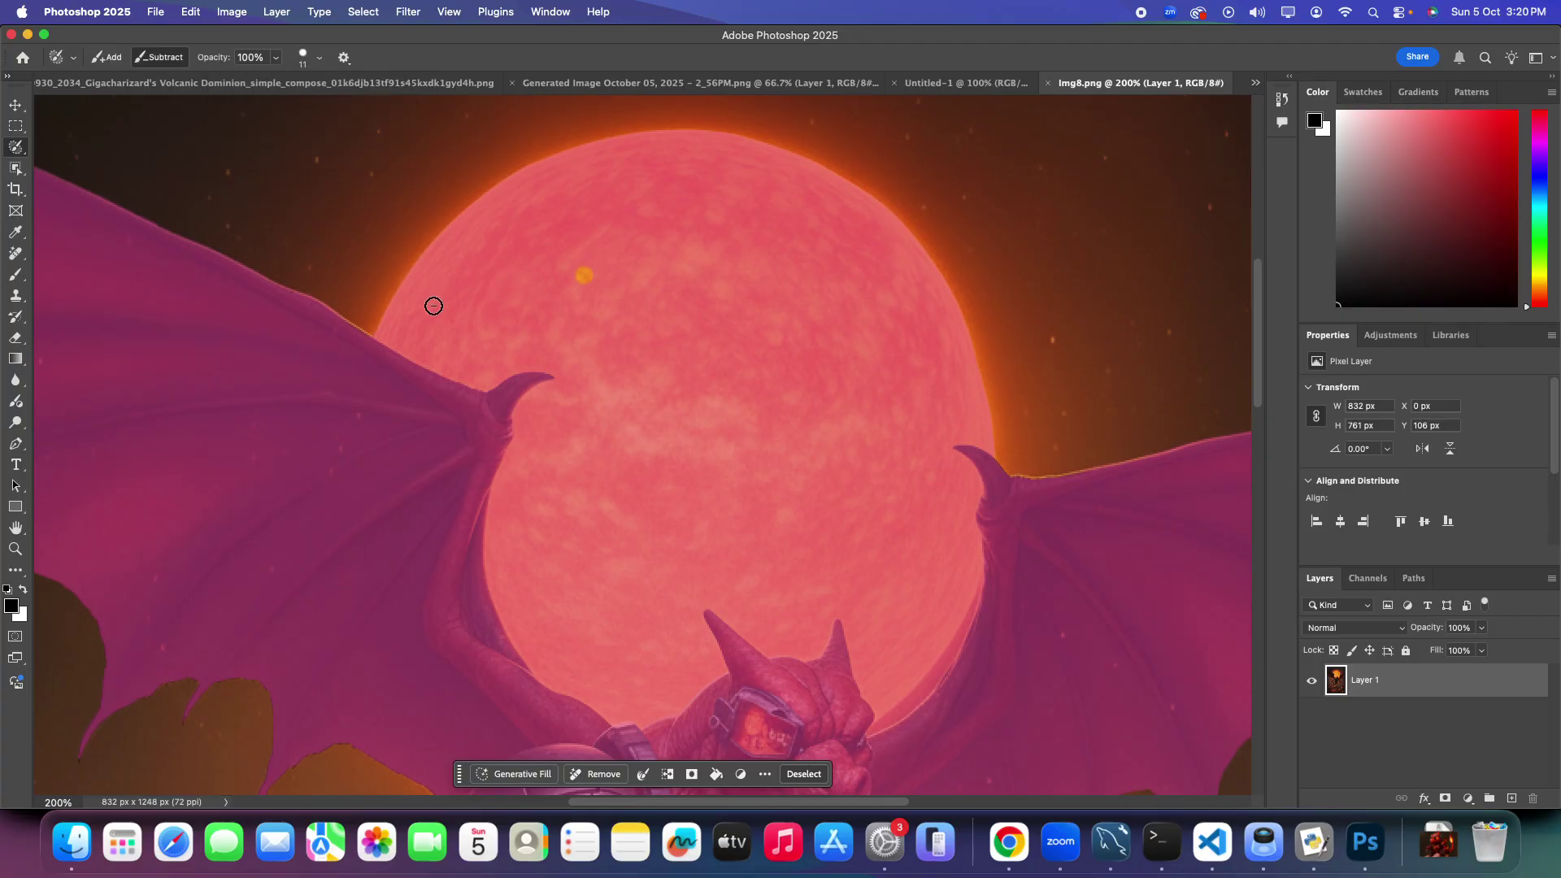
mouse_move(384, 335)
mouse_down()
mouse_move(460, 225)
mouse_move(609, 148)
mouse_move(481, 201)
mouse_move(534, 160)
mouse_move(642, 134)
mouse_move(742, 172)
mouse_move(788, 220)
mouse_move(793, 201)
mouse_move(753, 140)
mouse_move(728, 175)
mouse_move(791, 274)
mouse_move(771, 248)
mouse_move(749, 306)
mouse_move(782, 326)
mouse_move(764, 459)
mouse_move(777, 424)
mouse_move(756, 403)
mouse_move(723, 482)
mouse_move(561, 617)
mouse_move(512, 631)
mouse_move(493, 555)
mouse_move(527, 427)
mouse_up()
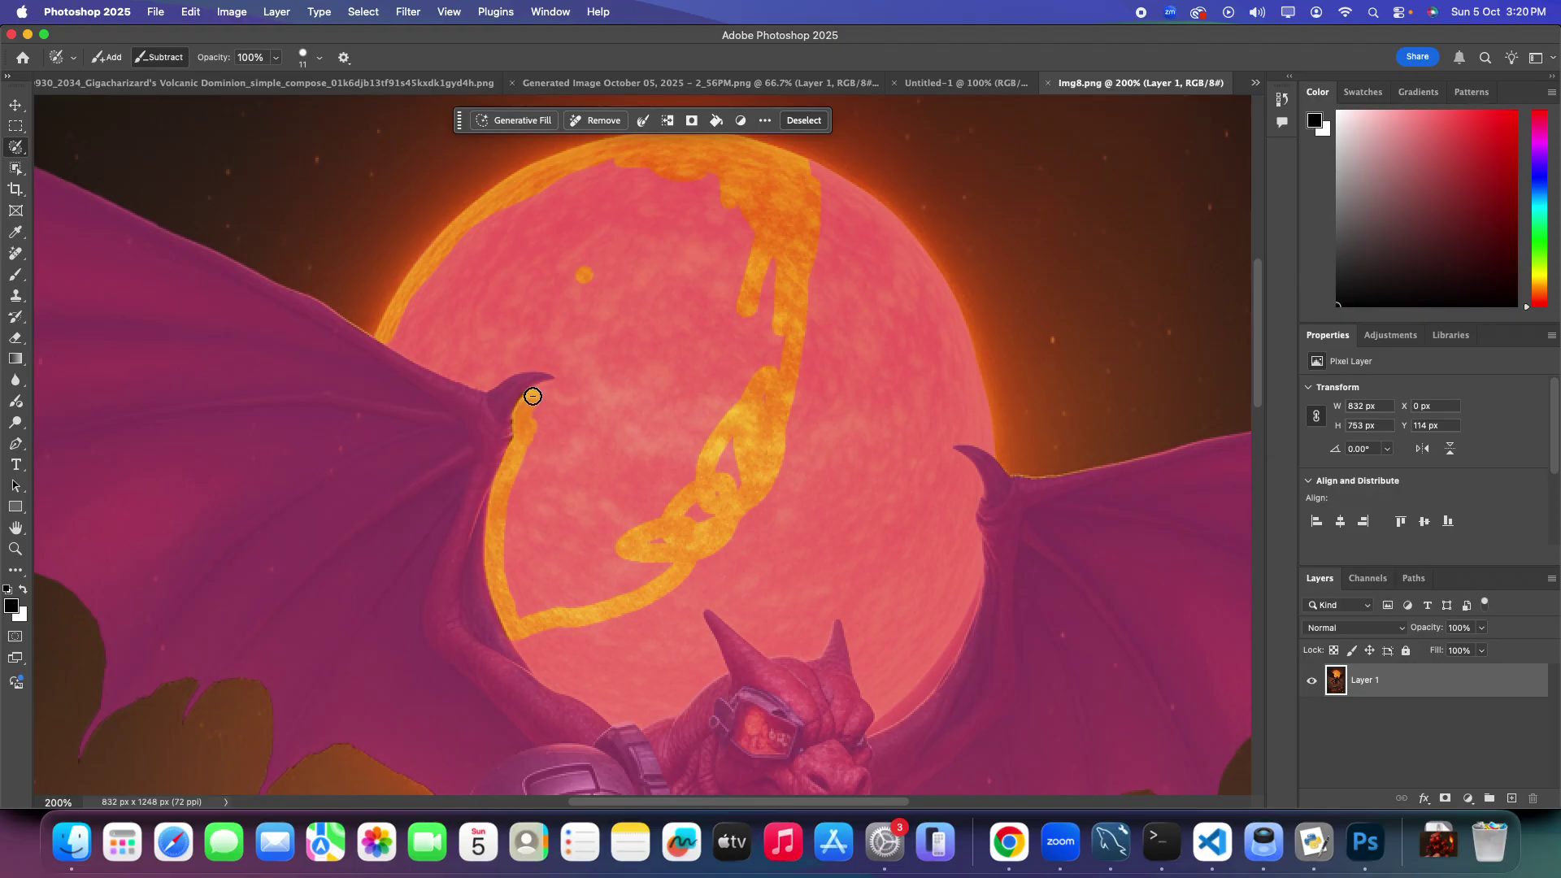
drag(539, 393, 577, 386)
drag(405, 345, 486, 379)
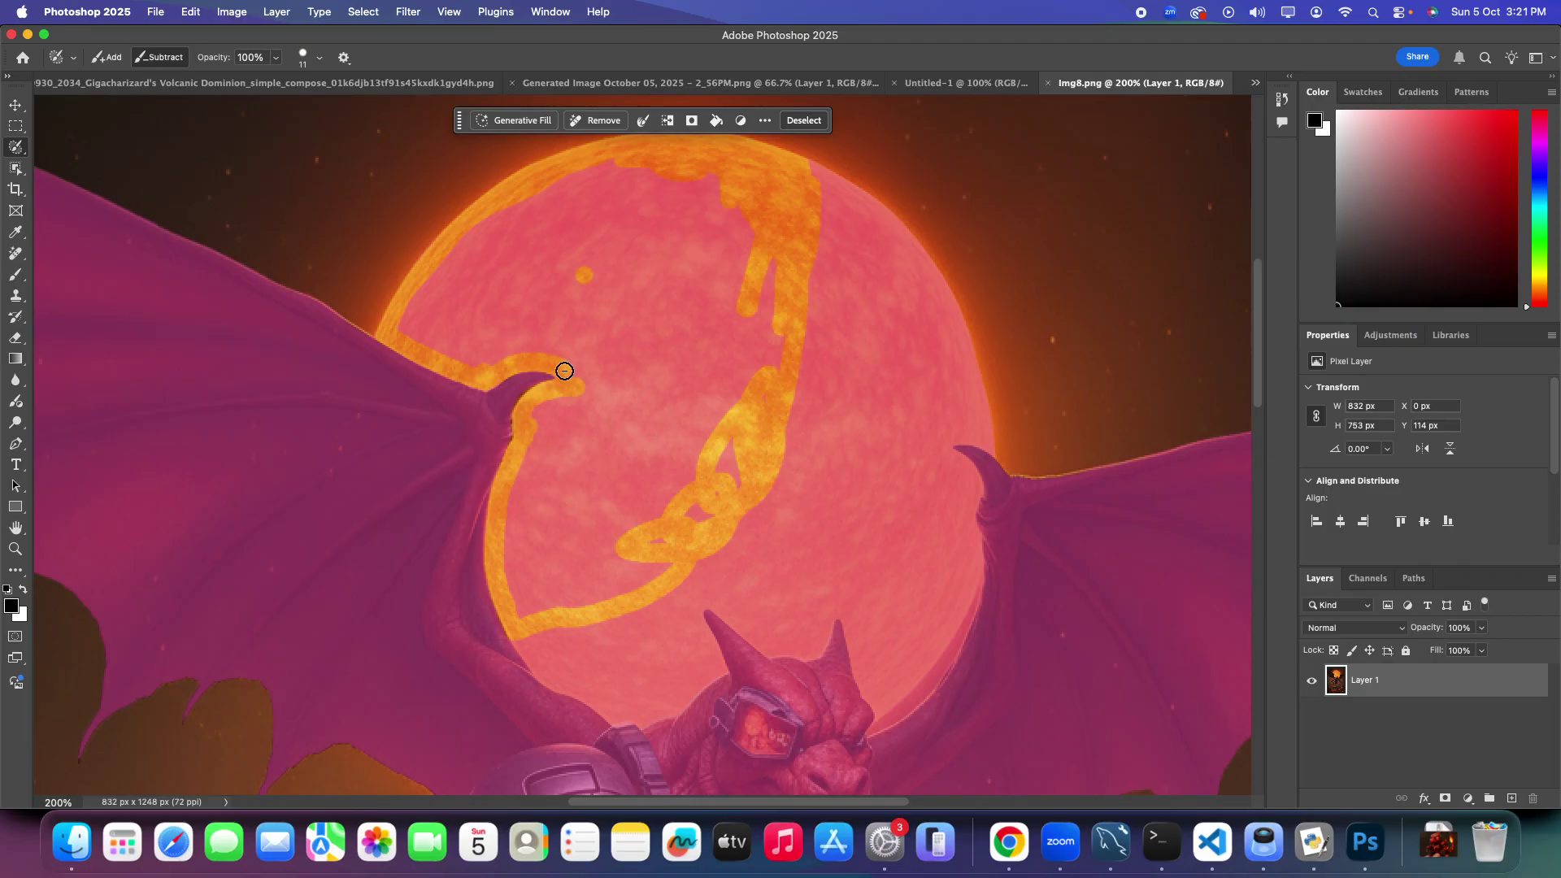
drag(562, 367, 592, 366)
Step: Subtract most of the sun's interior and its upper-right rim from the selection
mouse_move(447, 334)
mouse_down()
mouse_move(502, 341)
mouse_move(478, 349)
mouse_move(465, 320)
mouse_move(434, 332)
mouse_move(446, 349)
mouse_move(404, 312)
mouse_move(419, 327)
mouse_move(455, 272)
mouse_move(450, 296)
mouse_move(493, 281)
mouse_move(406, 309)
mouse_move(548, 232)
mouse_move(578, 172)
mouse_move(474, 357)
mouse_move(576, 330)
mouse_move(554, 333)
mouse_move(649, 278)
mouse_up()
mouse_move(647, 290)
mouse_down()
mouse_move(557, 286)
mouse_move(567, 230)
mouse_move(612, 246)
mouse_move(578, 261)
mouse_move(592, 221)
mouse_move(639, 219)
mouse_move(629, 291)
mouse_move(672, 221)
mouse_move(653, 262)
mouse_move(662, 230)
mouse_move(702, 231)
mouse_move(719, 206)
mouse_move(667, 412)
mouse_move(808, 314)
mouse_up()
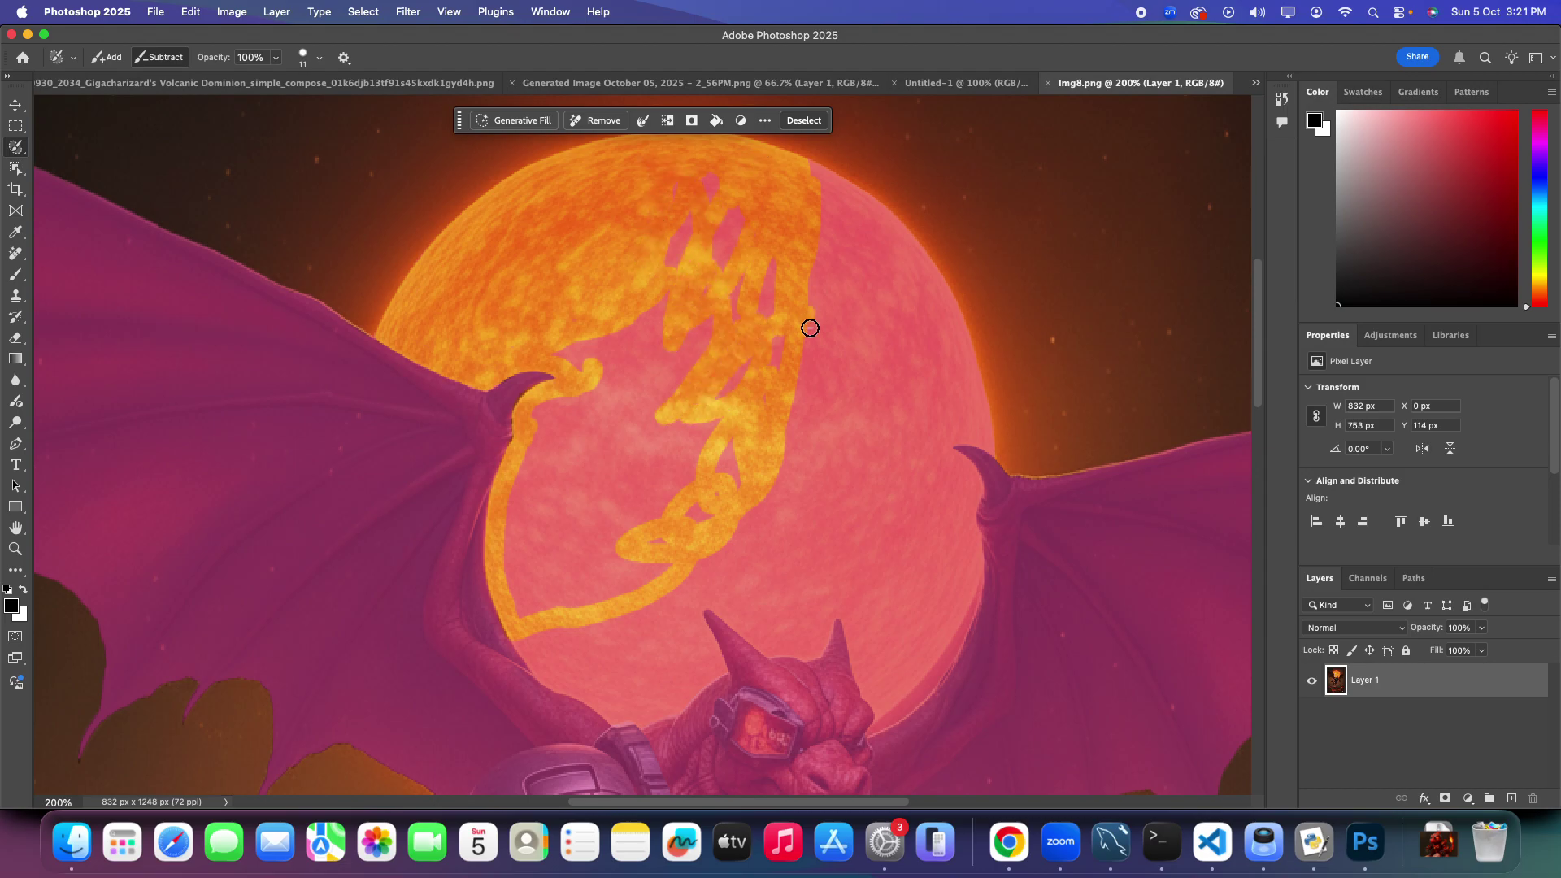
mouse_move(825, 398)
mouse_down()
mouse_move(831, 258)
mouse_move(804, 439)
mouse_move(815, 558)
mouse_move(865, 563)
mouse_move(843, 568)
mouse_move(888, 540)
mouse_move(840, 617)
mouse_move(851, 579)
mouse_move(857, 595)
mouse_up()
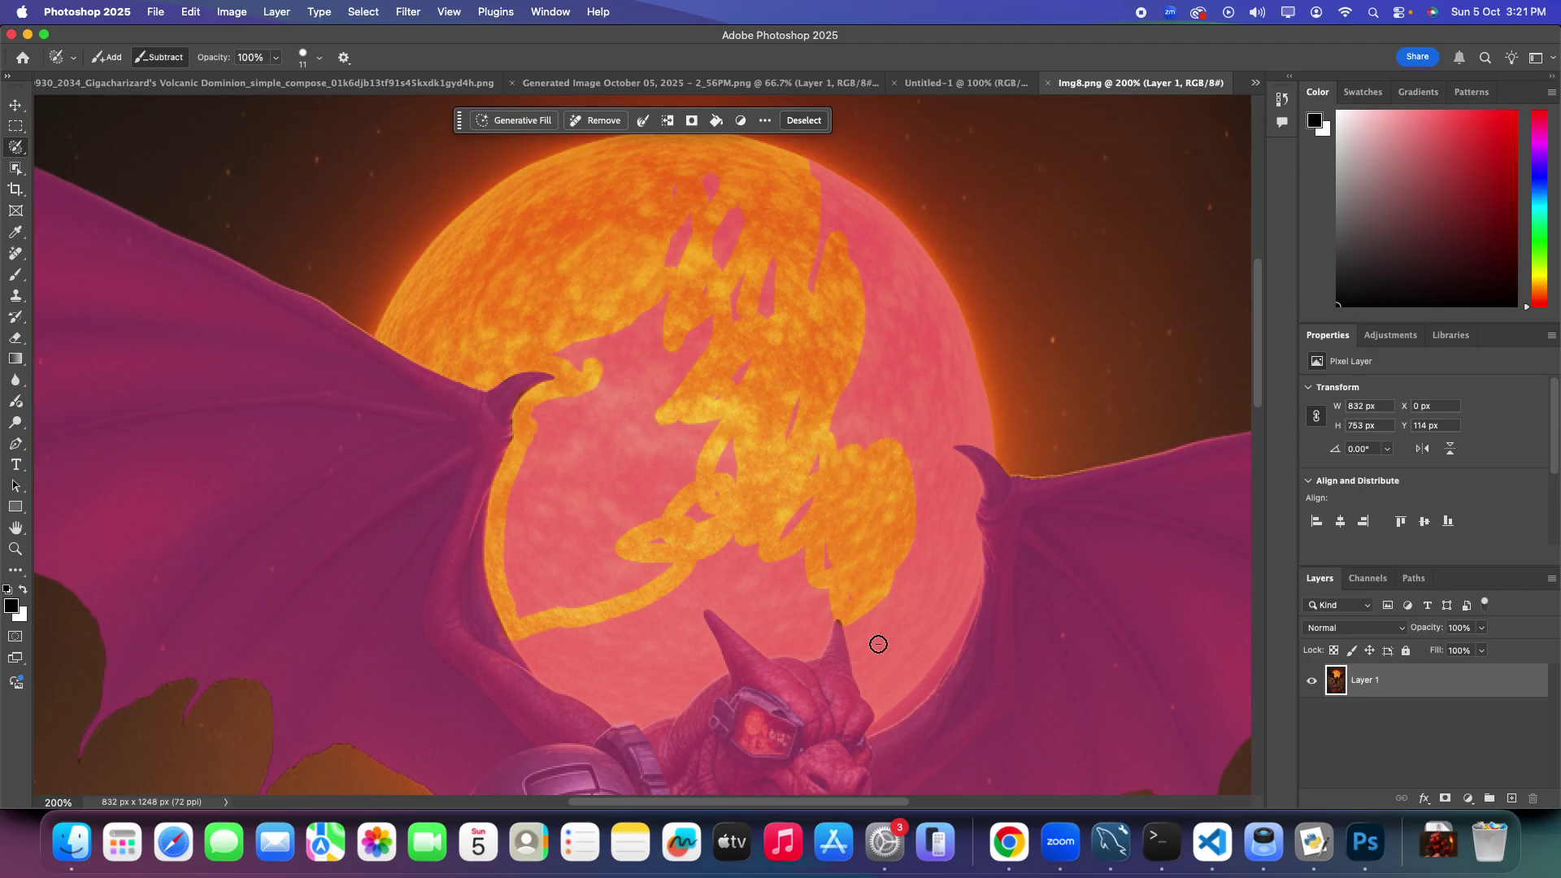
mouse_move(852, 627)
mouse_down()
mouse_move(876, 692)
mouse_move(889, 642)
mouse_move(870, 612)
mouse_move(877, 665)
mouse_move(860, 545)
mouse_move(853, 602)
mouse_move(831, 537)
mouse_move(831, 551)
mouse_move(766, 523)
mouse_move(708, 531)
mouse_move(680, 486)
mouse_move(679, 466)
mouse_move(774, 428)
mouse_move(731, 421)
mouse_move(795, 376)
mouse_move(633, 474)
mouse_move(583, 598)
mouse_move(612, 596)
mouse_move(626, 577)
mouse_move(555, 598)
mouse_move(541, 576)
mouse_move(518, 620)
mouse_move(560, 610)
mouse_move(511, 582)
mouse_move(525, 453)
mouse_move(496, 565)
mouse_move(511, 520)
mouse_move(529, 552)
mouse_move(563, 468)
mouse_move(544, 448)
mouse_move(548, 403)
mouse_move(532, 510)
mouse_move(559, 551)
mouse_move(614, 533)
mouse_move(589, 543)
mouse_move(646, 497)
mouse_move(562, 507)
mouse_move(674, 434)
mouse_move(599, 484)
mouse_move(597, 461)
mouse_move(636, 484)
mouse_move(675, 468)
mouse_move(613, 435)
mouse_move(599, 382)
mouse_move(564, 453)
mouse_move(578, 484)
mouse_move(596, 432)
mouse_move(577, 364)
mouse_move(547, 338)
mouse_move(647, 296)
mouse_move(705, 170)
mouse_move(690, 161)
mouse_move(693, 236)
mouse_move(732, 268)
mouse_move(648, 338)
mouse_move(683, 369)
mouse_move(659, 390)
mouse_move(693, 327)
mouse_move(564, 306)
mouse_move(724, 361)
mouse_move(718, 393)
mouse_move(715, 338)
mouse_move(770, 324)
mouse_move(833, 192)
mouse_move(826, 171)
mouse_move(837, 282)
mouse_move(866, 260)
mouse_move(875, 285)
mouse_move(929, 244)
mouse_move(954, 356)
mouse_move(967, 311)
mouse_move(971, 411)
mouse_move(999, 445)
mouse_move(966, 429)
mouse_move(986, 438)
mouse_move(927, 442)
mouse_move(934, 425)
mouse_move(1008, 446)
mouse_up()
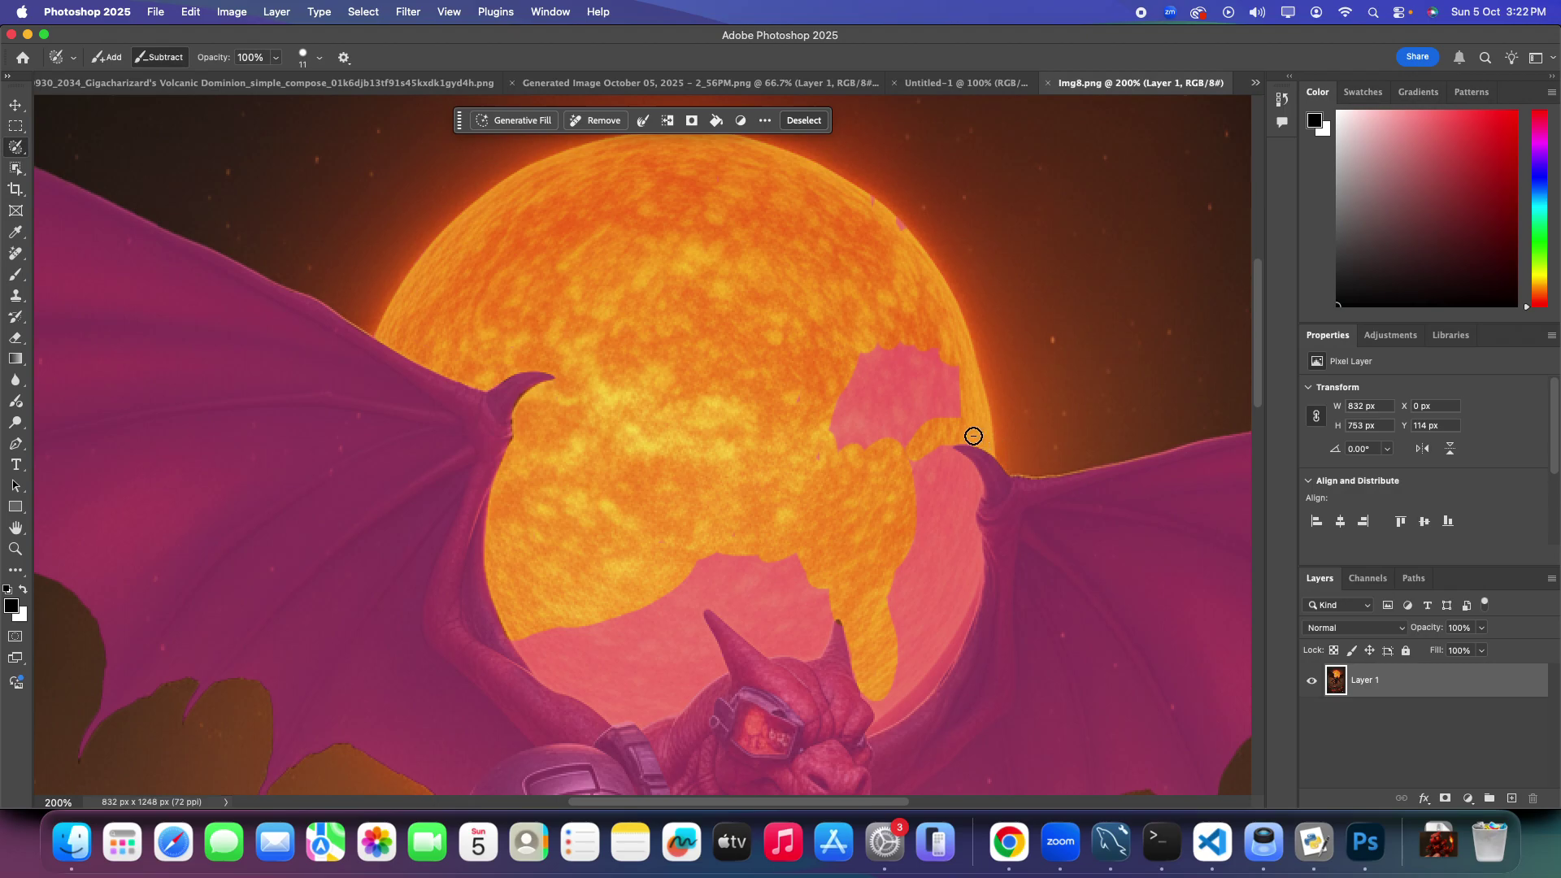
Step: Subtract the sun around the right wing's claw and along that wing's inner edge down to the creature's head
drag(923, 448, 941, 454)
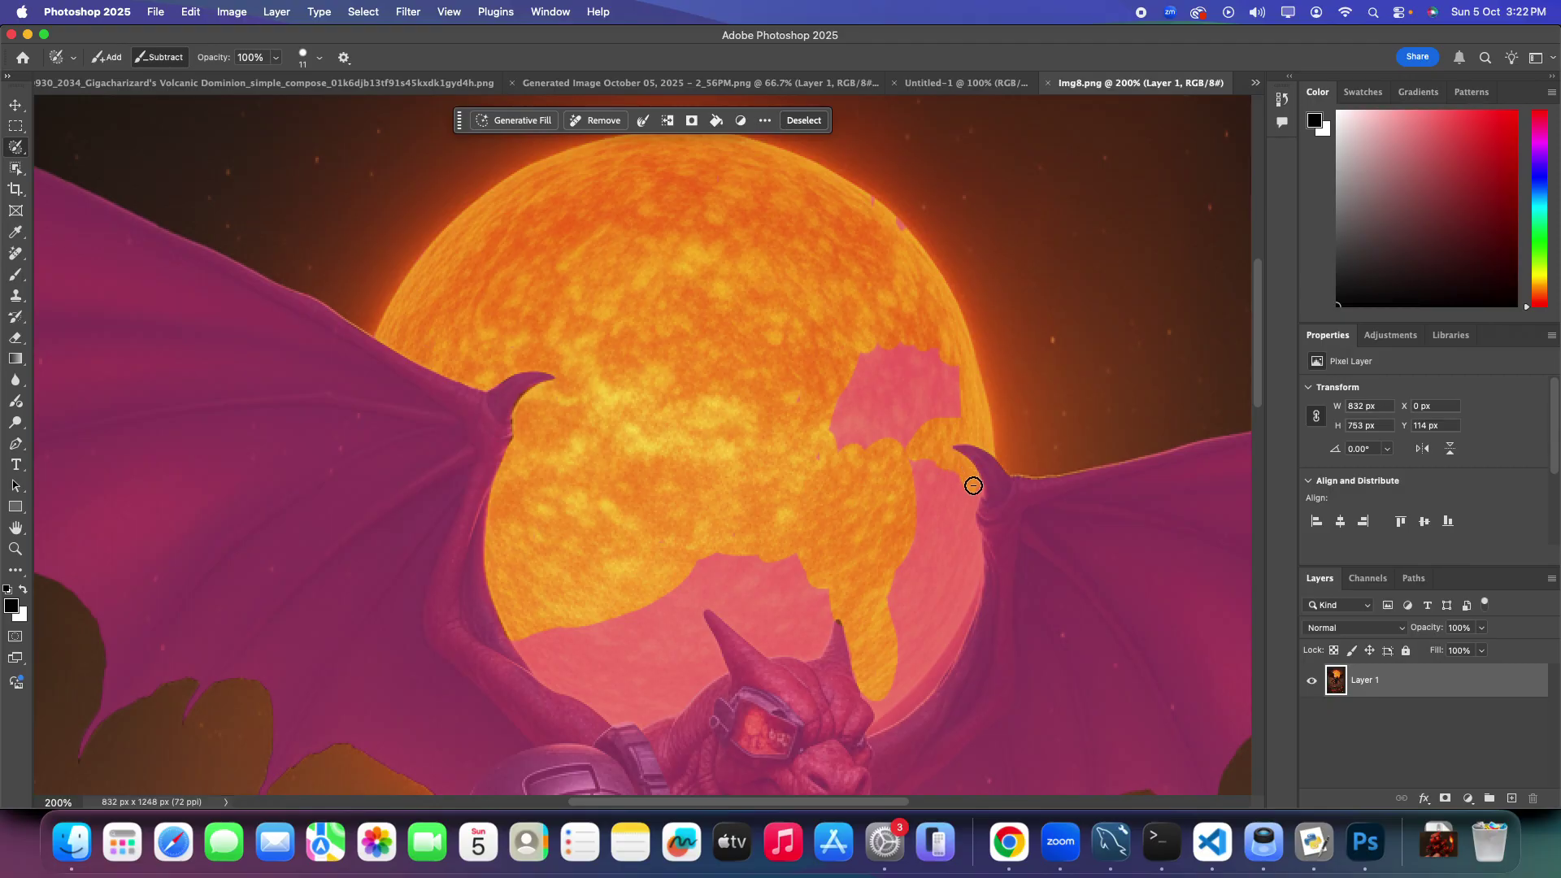
mouse_move(966, 512)
mouse_down()
mouse_move(912, 461)
mouse_move(939, 472)
mouse_move(950, 529)
mouse_move(938, 484)
mouse_move(892, 480)
mouse_move(809, 415)
mouse_move(801, 347)
mouse_move(883, 327)
mouse_up()
mouse_move(872, 272)
mouse_down()
mouse_move(880, 395)
mouse_move(906, 424)
mouse_move(887, 426)
mouse_move(945, 366)
mouse_move(972, 363)
mouse_move(947, 329)
mouse_move(979, 321)
mouse_move(928, 450)
mouse_up()
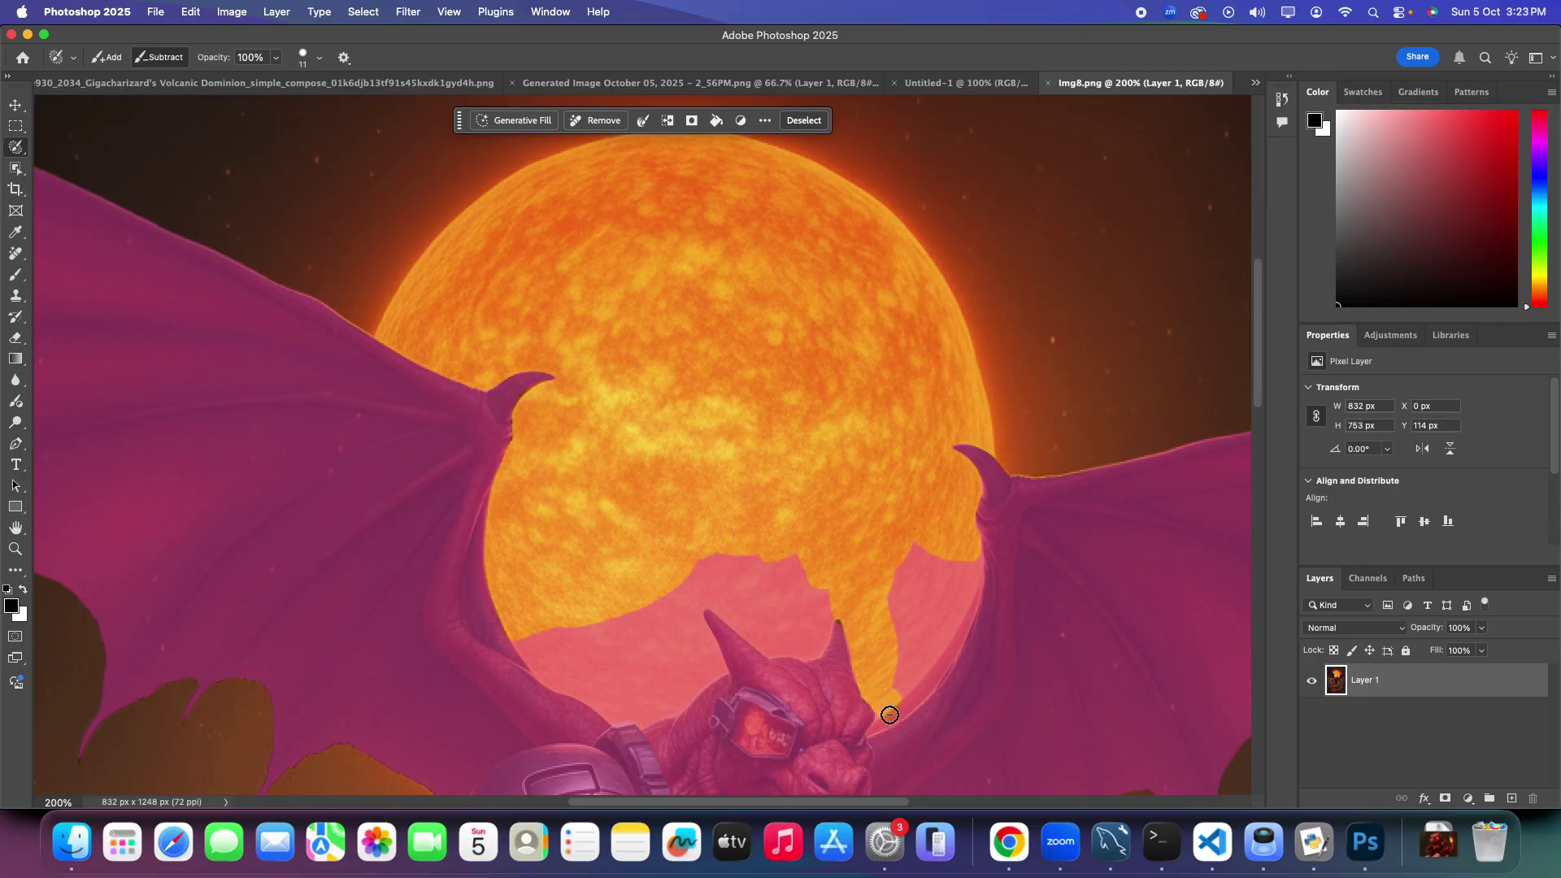
mouse_move(890, 714)
mouse_down()
mouse_move(909, 671)
mouse_move(909, 654)
mouse_move(888, 664)
mouse_move(917, 574)
mouse_move(896, 547)
mouse_move(906, 534)
mouse_move(929, 609)
mouse_move(971, 561)
mouse_move(925, 633)
mouse_up()
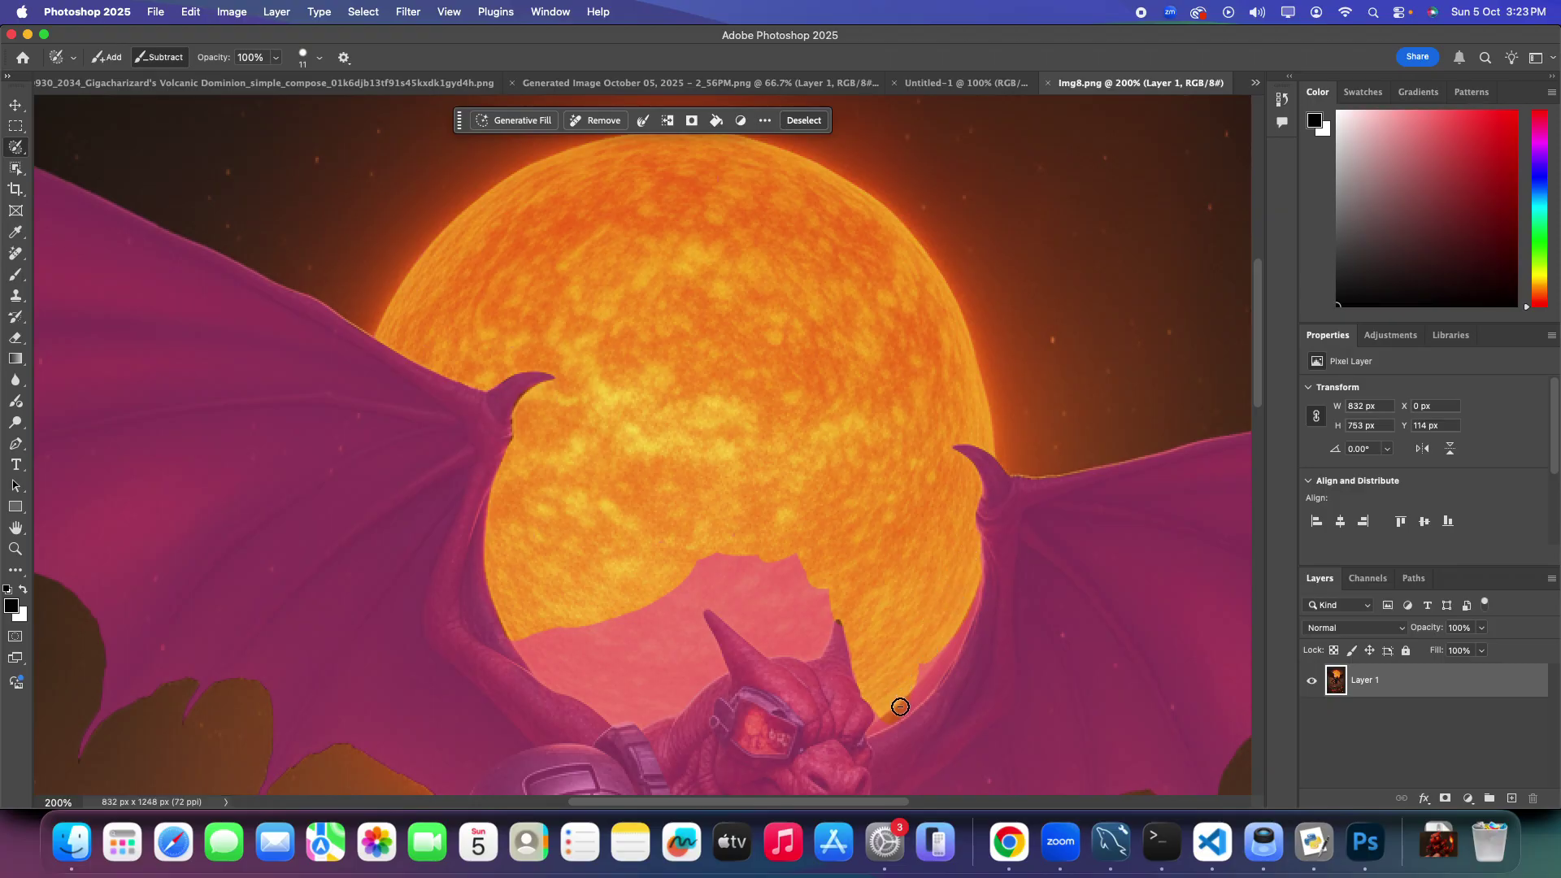
drag(905, 699, 928, 662)
drag(925, 678, 964, 607)
Step: Subtract the lower sun area around the horns, finishing beside the creature's neck with a 4 px brush
mouse_move(539, 667)
mouse_down()
mouse_move(547, 630)
mouse_move(534, 630)
mouse_move(596, 662)
mouse_move(606, 643)
mouse_move(576, 641)
mouse_move(596, 647)
mouse_move(599, 607)
mouse_move(545, 603)
mouse_move(590, 634)
mouse_move(651, 612)
mouse_move(621, 647)
mouse_move(655, 668)
mouse_move(670, 652)
mouse_move(686, 559)
mouse_move(704, 548)
mouse_move(664, 543)
mouse_move(713, 574)
mouse_move(731, 535)
mouse_move(769, 528)
mouse_move(734, 588)
mouse_move(784, 592)
mouse_move(774, 566)
mouse_move(750, 563)
mouse_move(752, 607)
mouse_move(723, 579)
mouse_move(752, 619)
mouse_move(720, 598)
mouse_move(766, 633)
mouse_move(797, 588)
mouse_move(759, 608)
mouse_move(785, 620)
mouse_move(825, 583)
mouse_move(806, 633)
mouse_move(807, 560)
mouse_move(807, 627)
mouse_move(831, 601)
mouse_move(809, 649)
mouse_move(822, 627)
mouse_move(812, 648)
mouse_move(762, 635)
mouse_move(700, 582)
mouse_move(690, 635)
mouse_move(728, 613)
mouse_up()
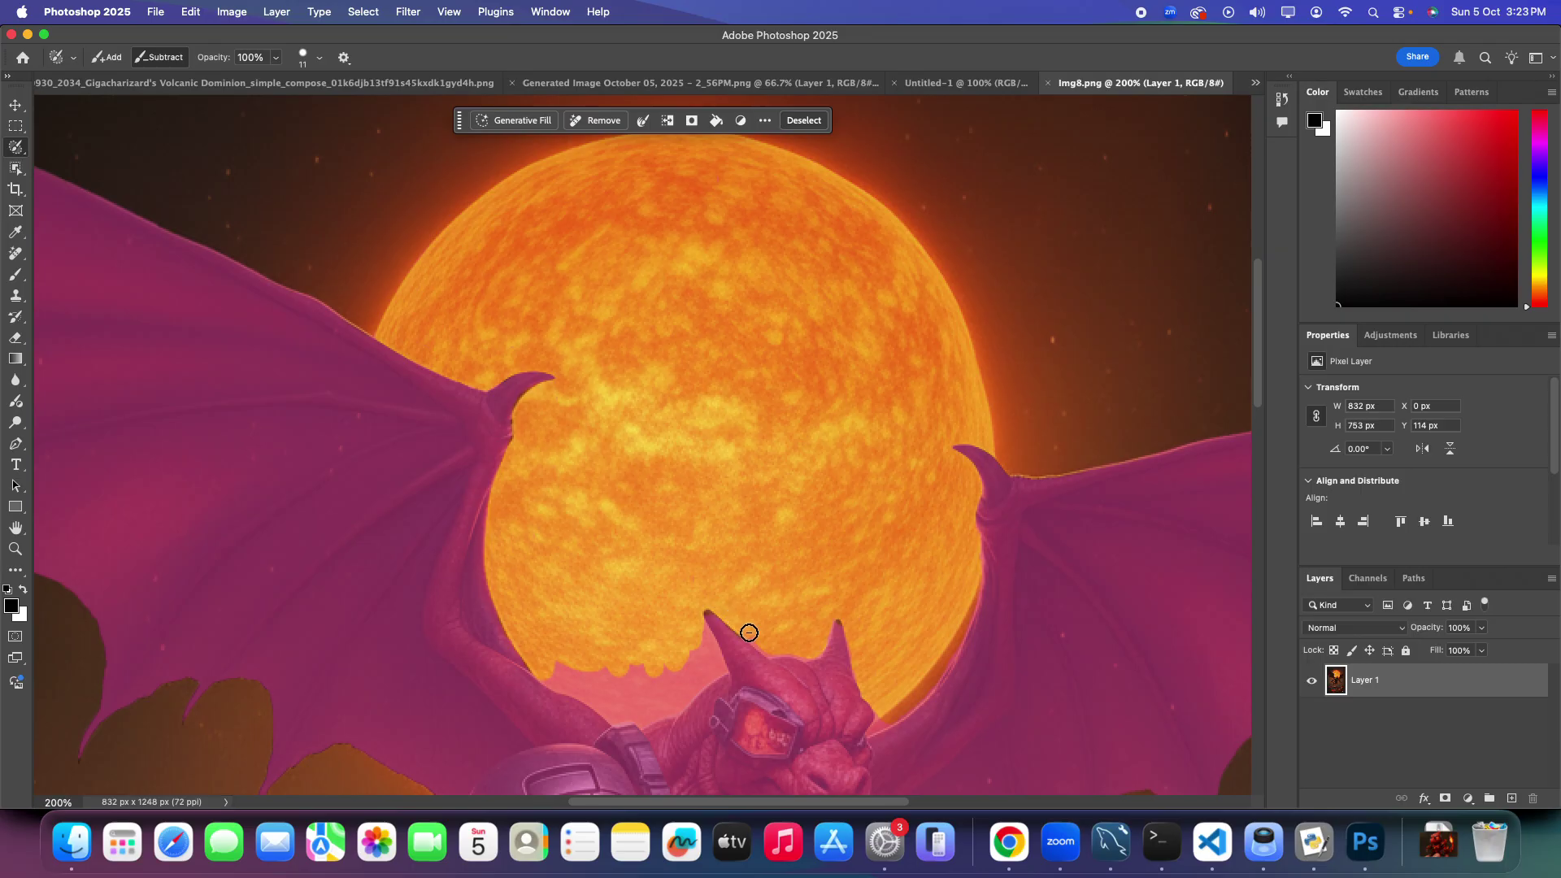
drag(769, 648, 793, 648)
mouse_move(551, 678)
mouse_down()
mouse_move(631, 713)
mouse_move(599, 673)
mouse_move(634, 685)
mouse_move(633, 668)
mouse_move(594, 670)
mouse_move(654, 689)
mouse_move(645, 715)
mouse_move(670, 698)
mouse_move(664, 674)
mouse_move(625, 657)
mouse_move(691, 647)
mouse_move(682, 675)
mouse_move(697, 631)
mouse_up()
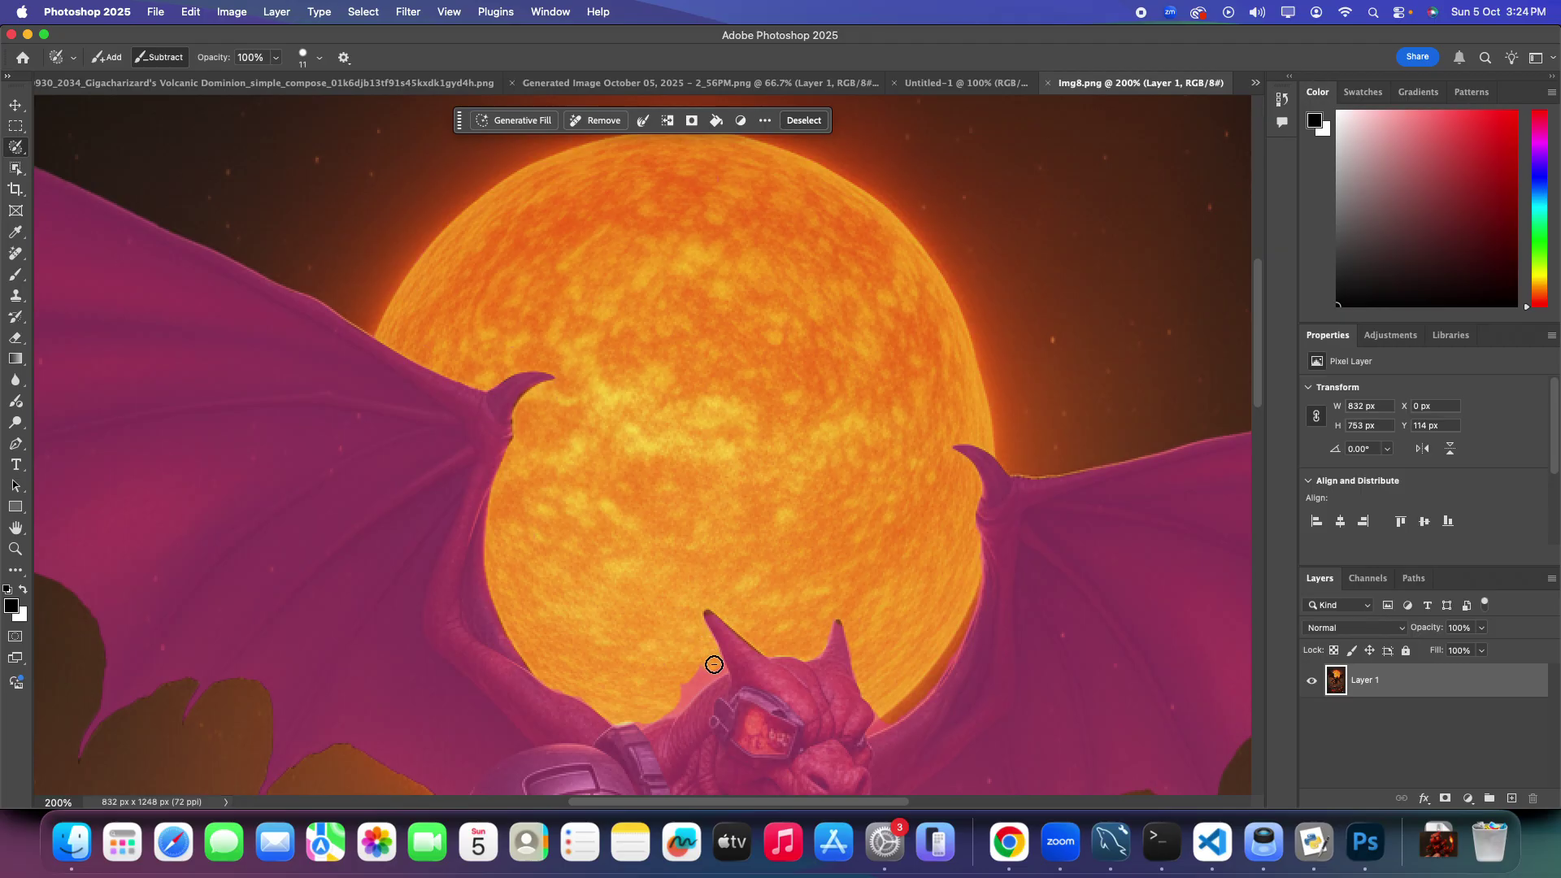
click(317, 63)
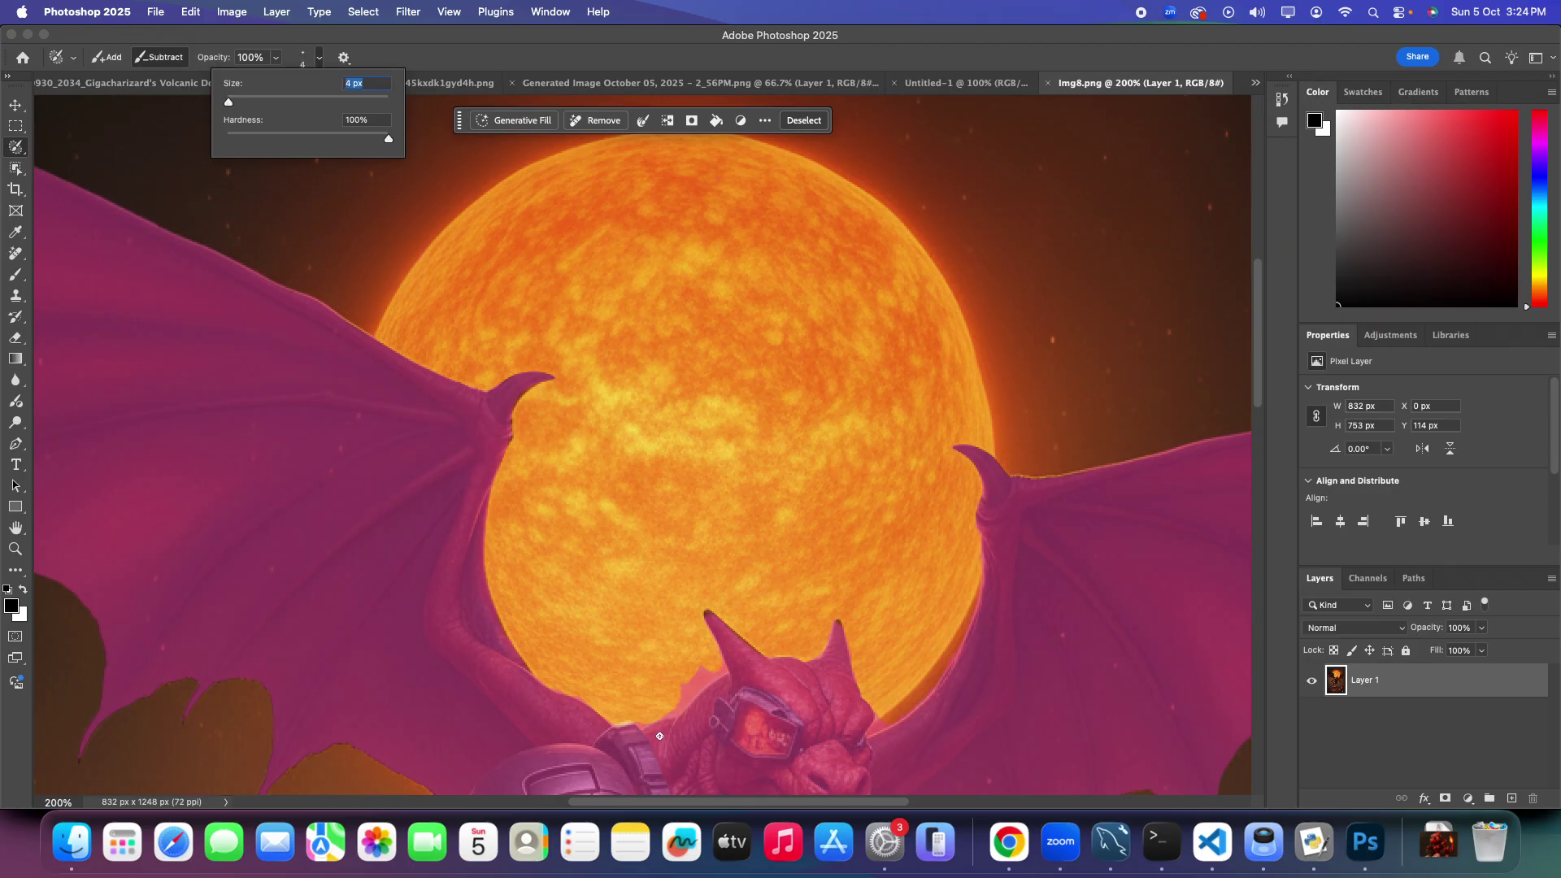
key(Return)
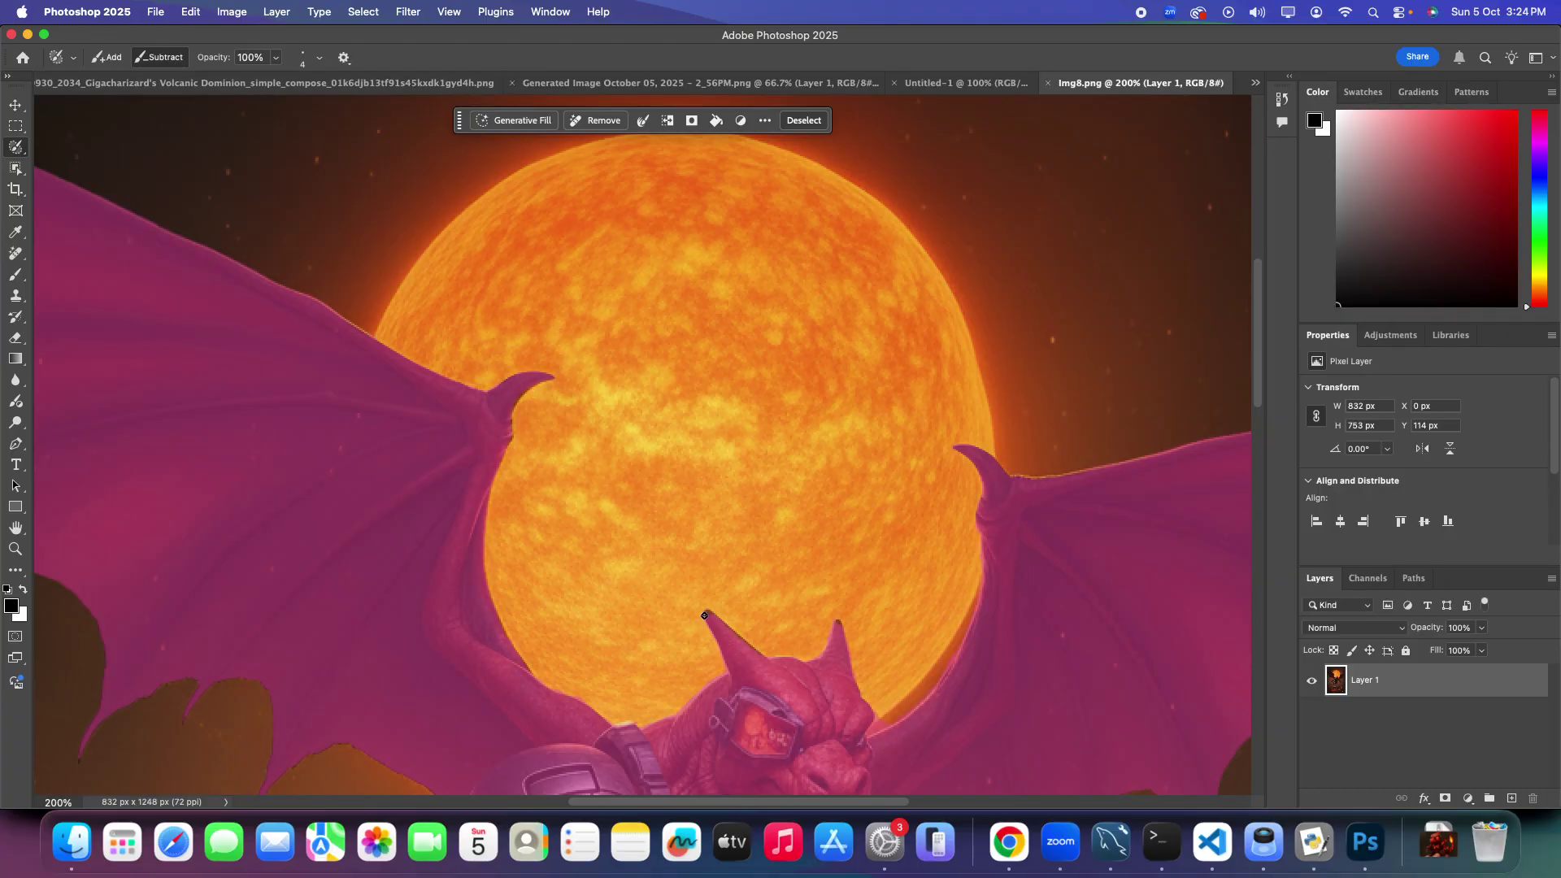
Step: Add the creature's horn tips back to the selection using a 3 px brush in Add mode
click(320, 59)
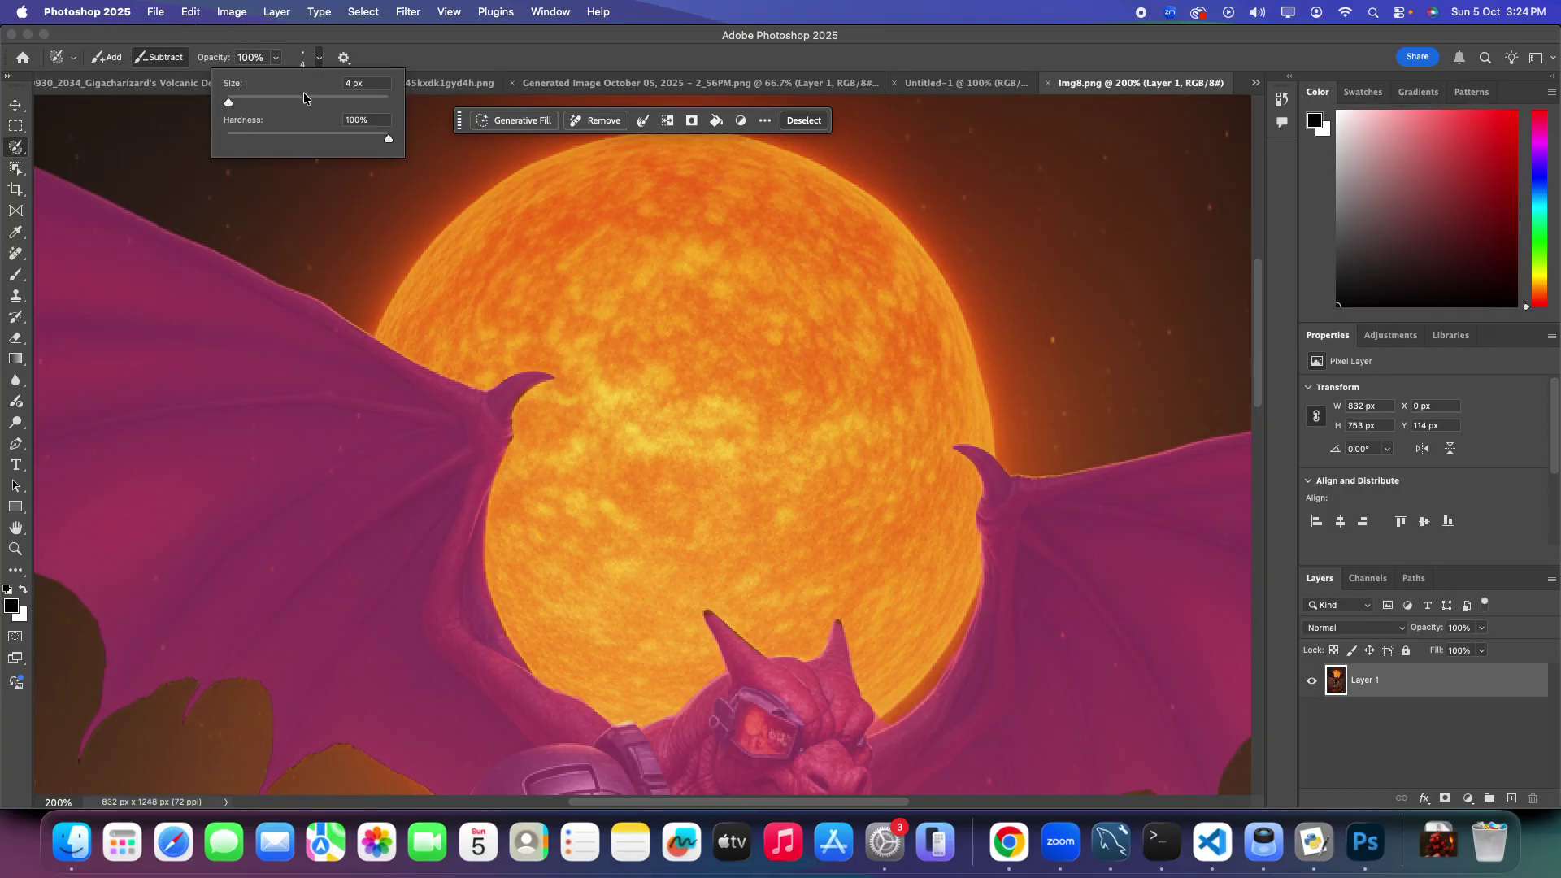
click(228, 101)
click(107, 58)
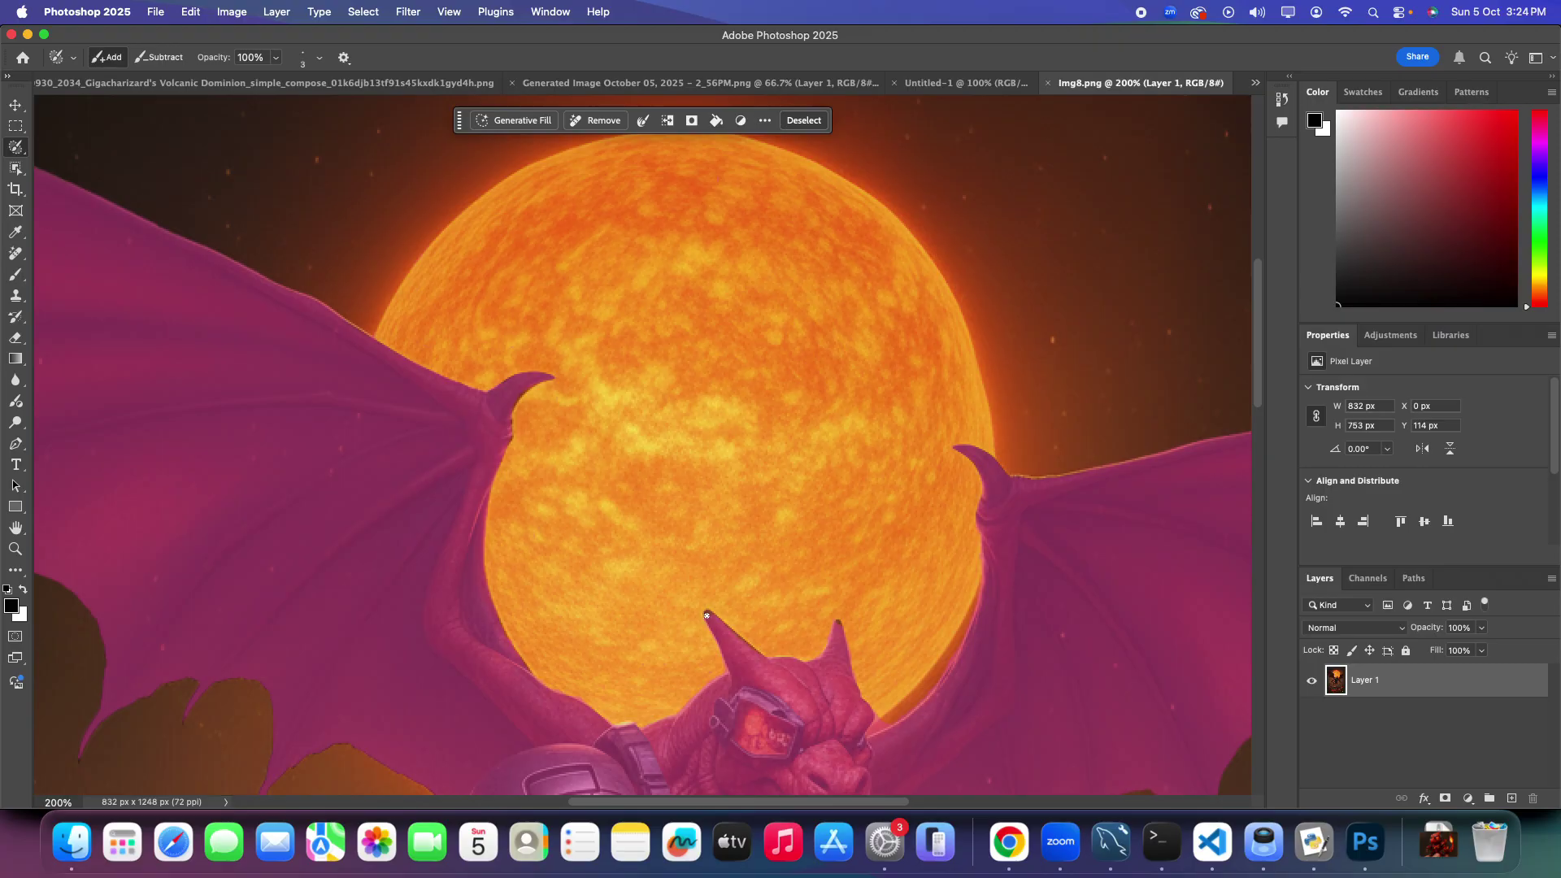
key(x)
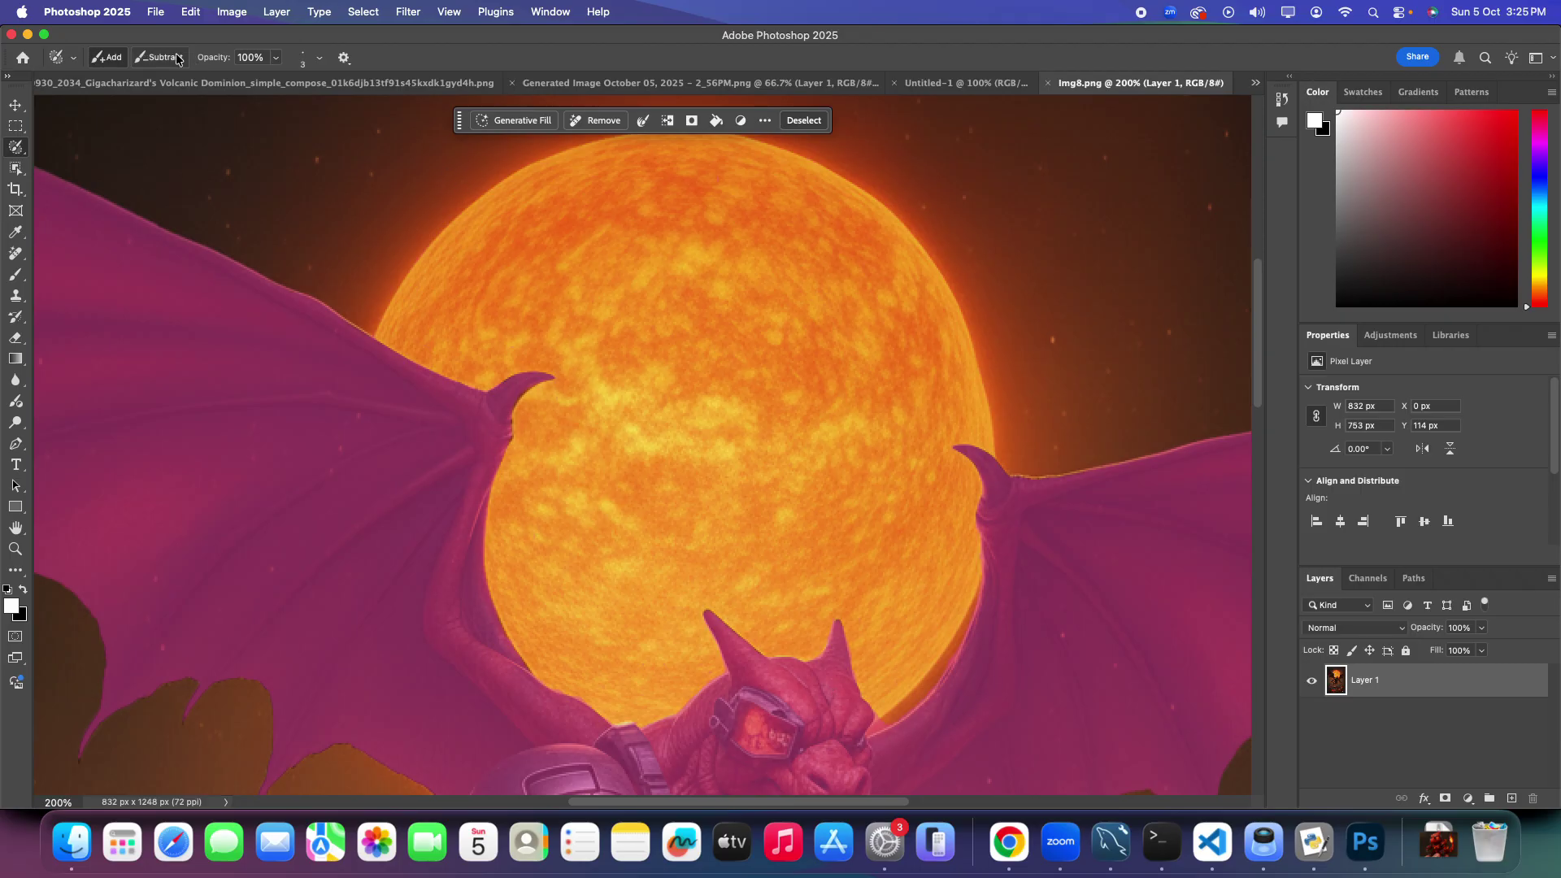
Step: Touch up the selection edges near the creature's face and left wing claw, alternating Subtract and Add modes
click(144, 58)
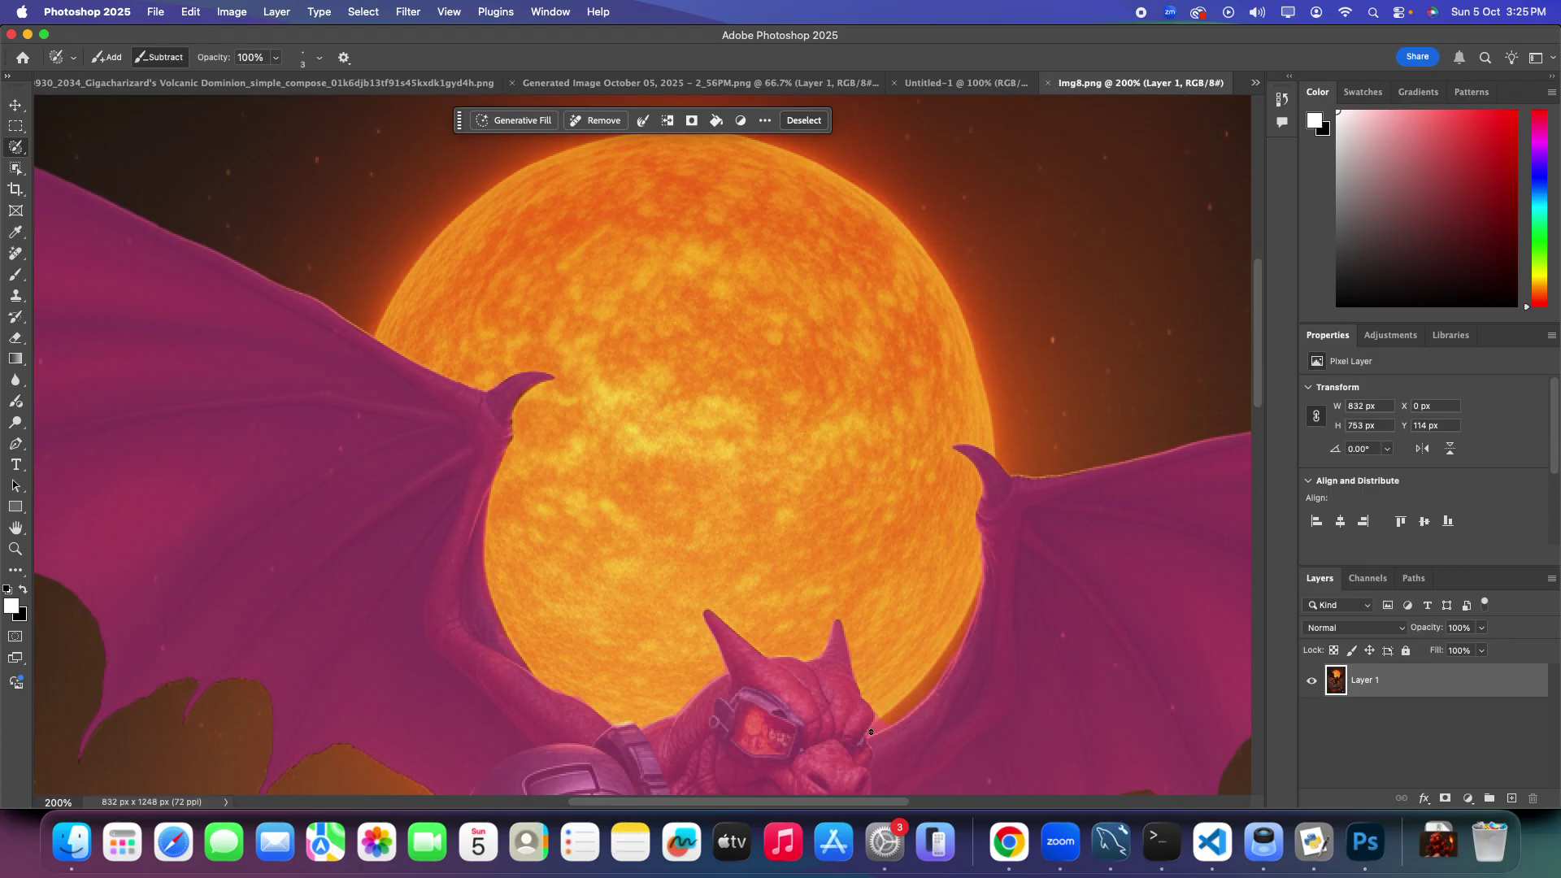
key(x)
click(108, 61)
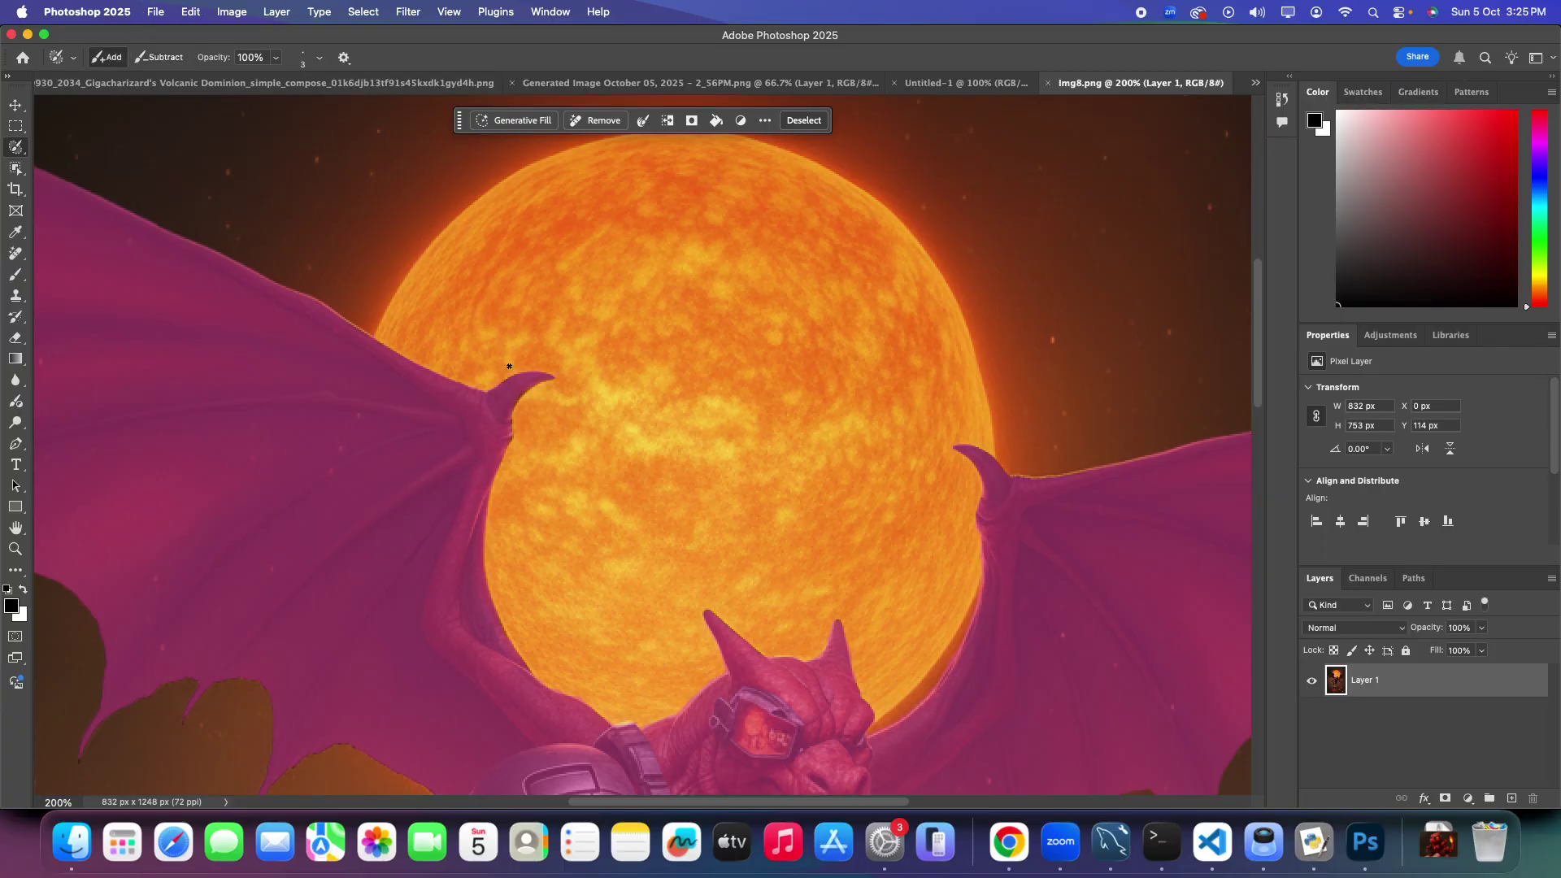
key(x)
Step: Switch to the Move tool to show the creature's selection as an outline
key(super+minus)
key(super+minus)
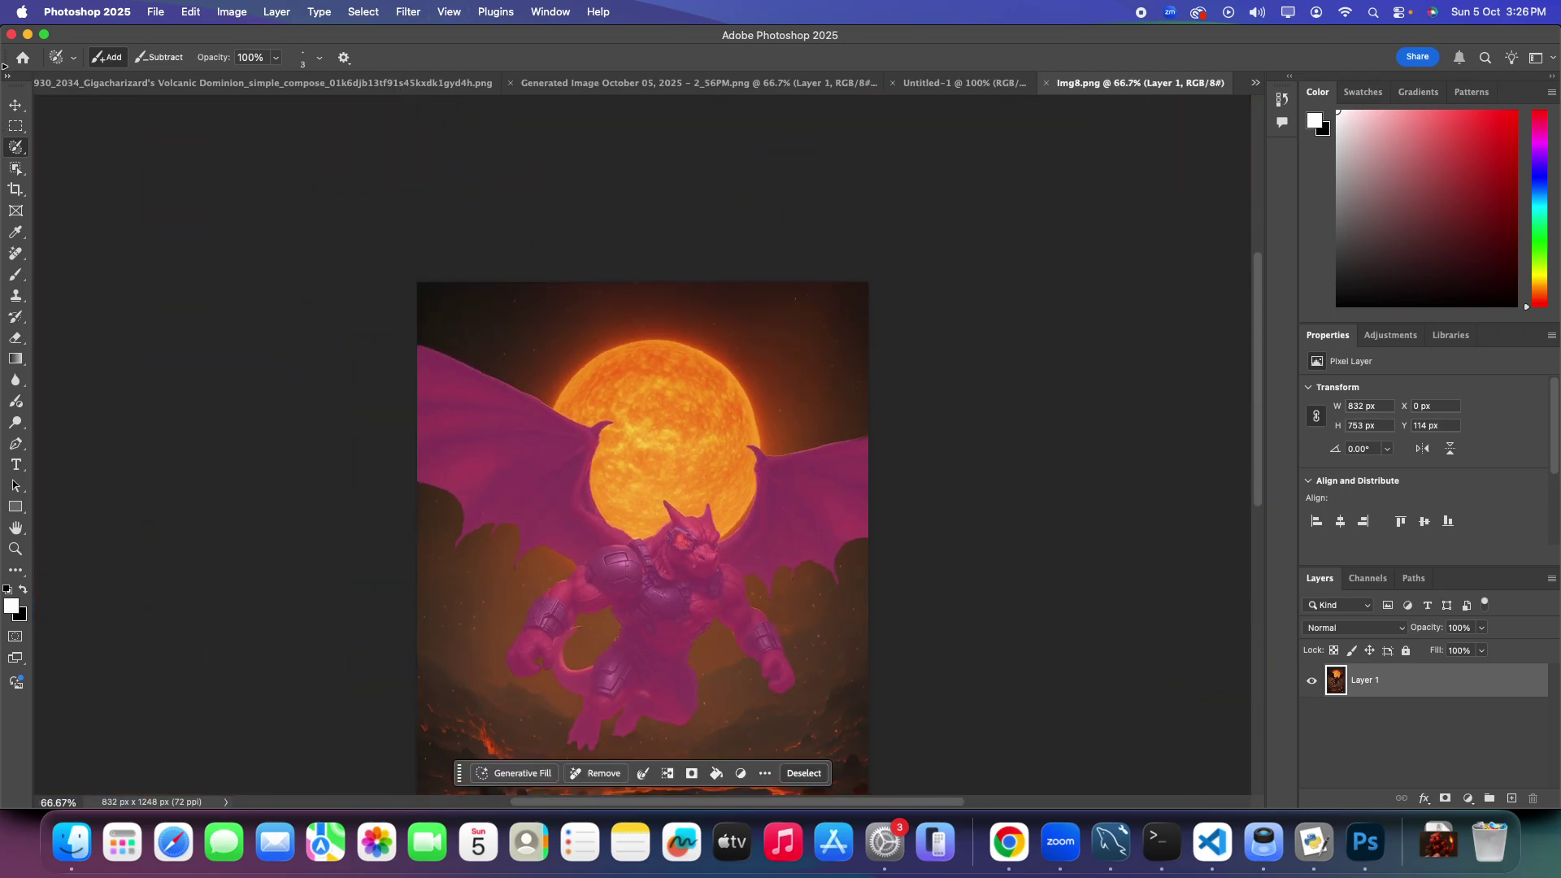
click(16, 106)
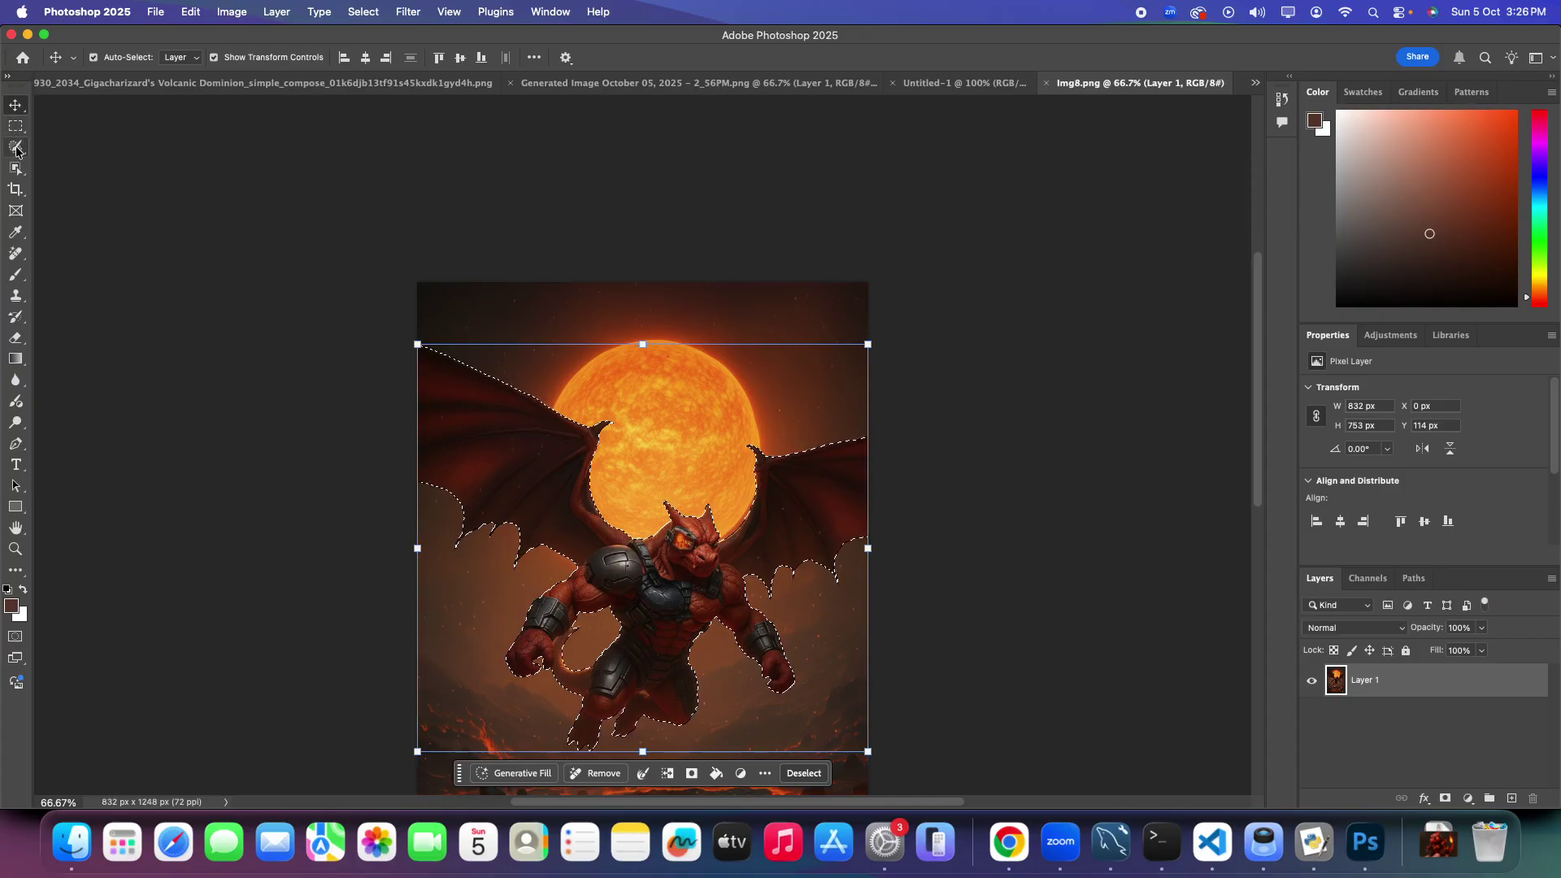
Step: Add the unselected tip of the creature's tail to the selection with the 3 px Selection Brush in Add mode
click(17, 149)
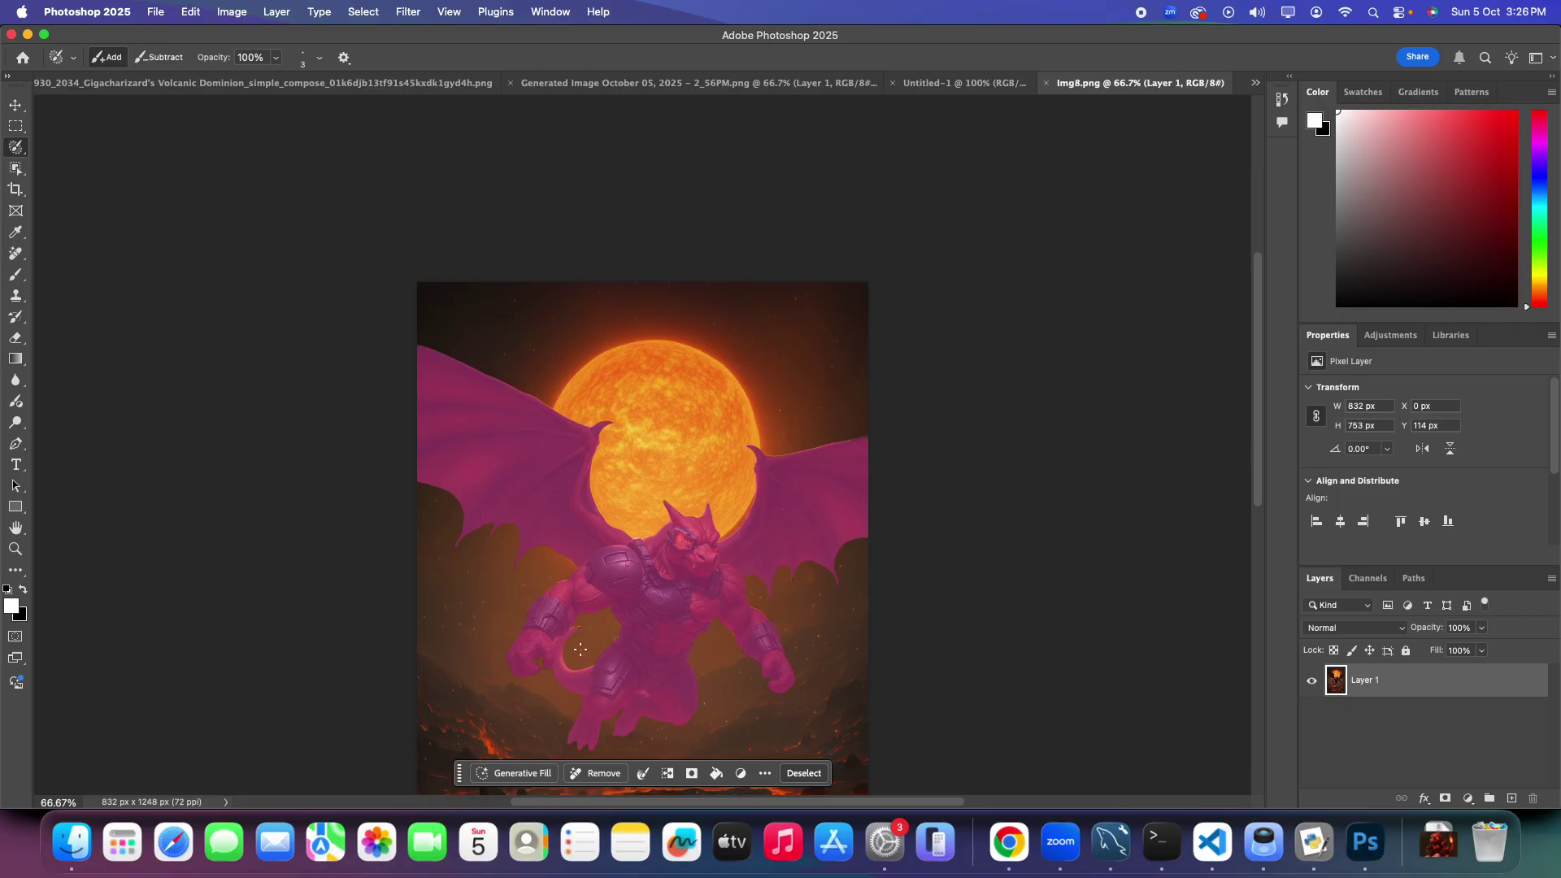
key(super+plus)
key(super+plus)
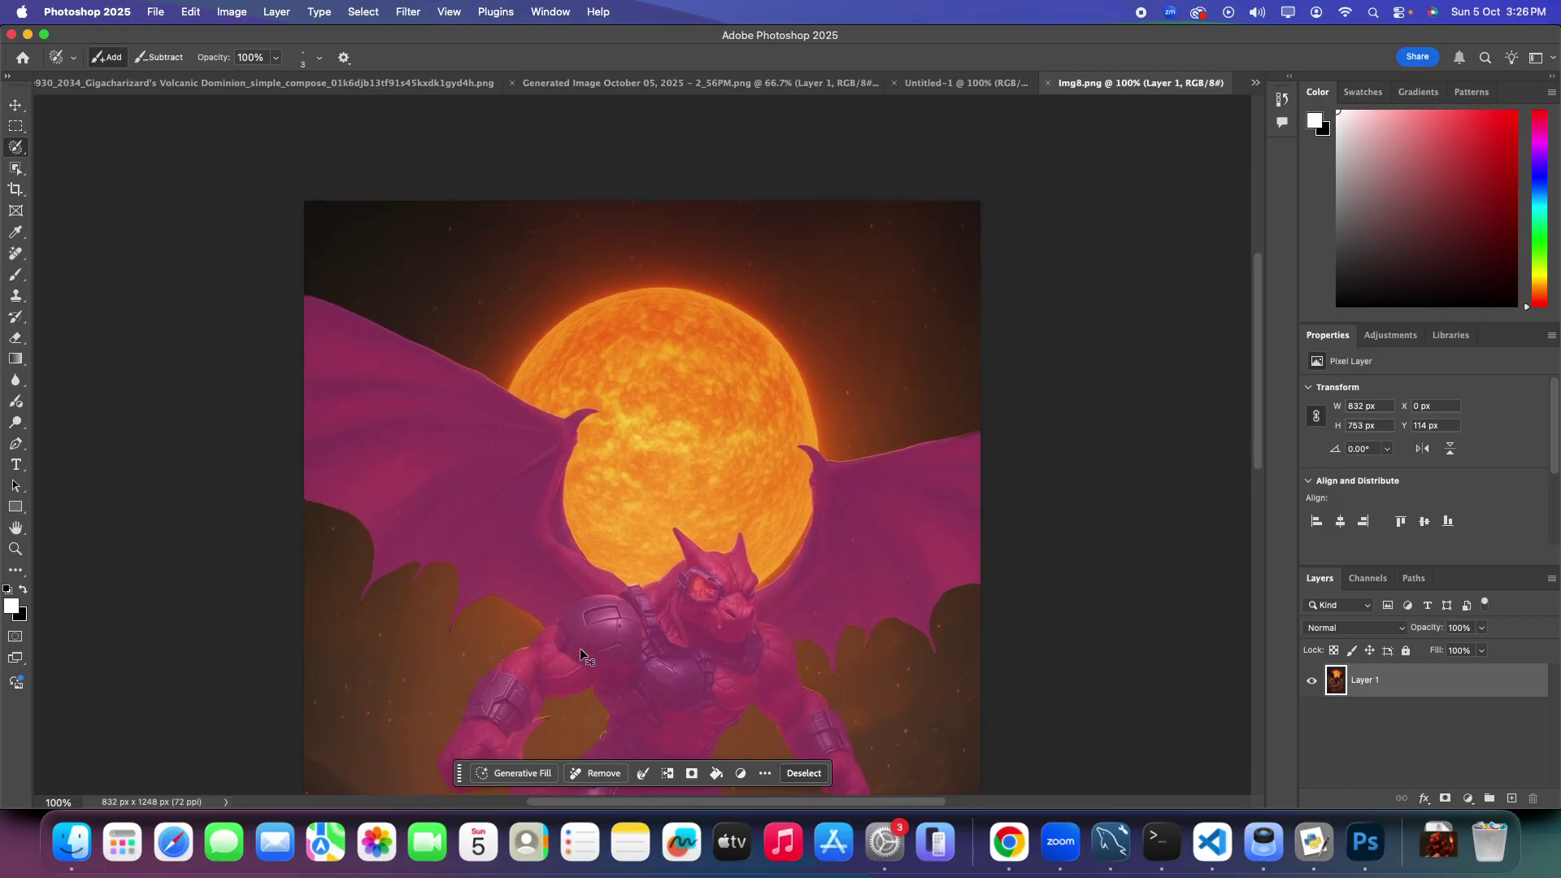
drag(1260, 390, 1260, 507)
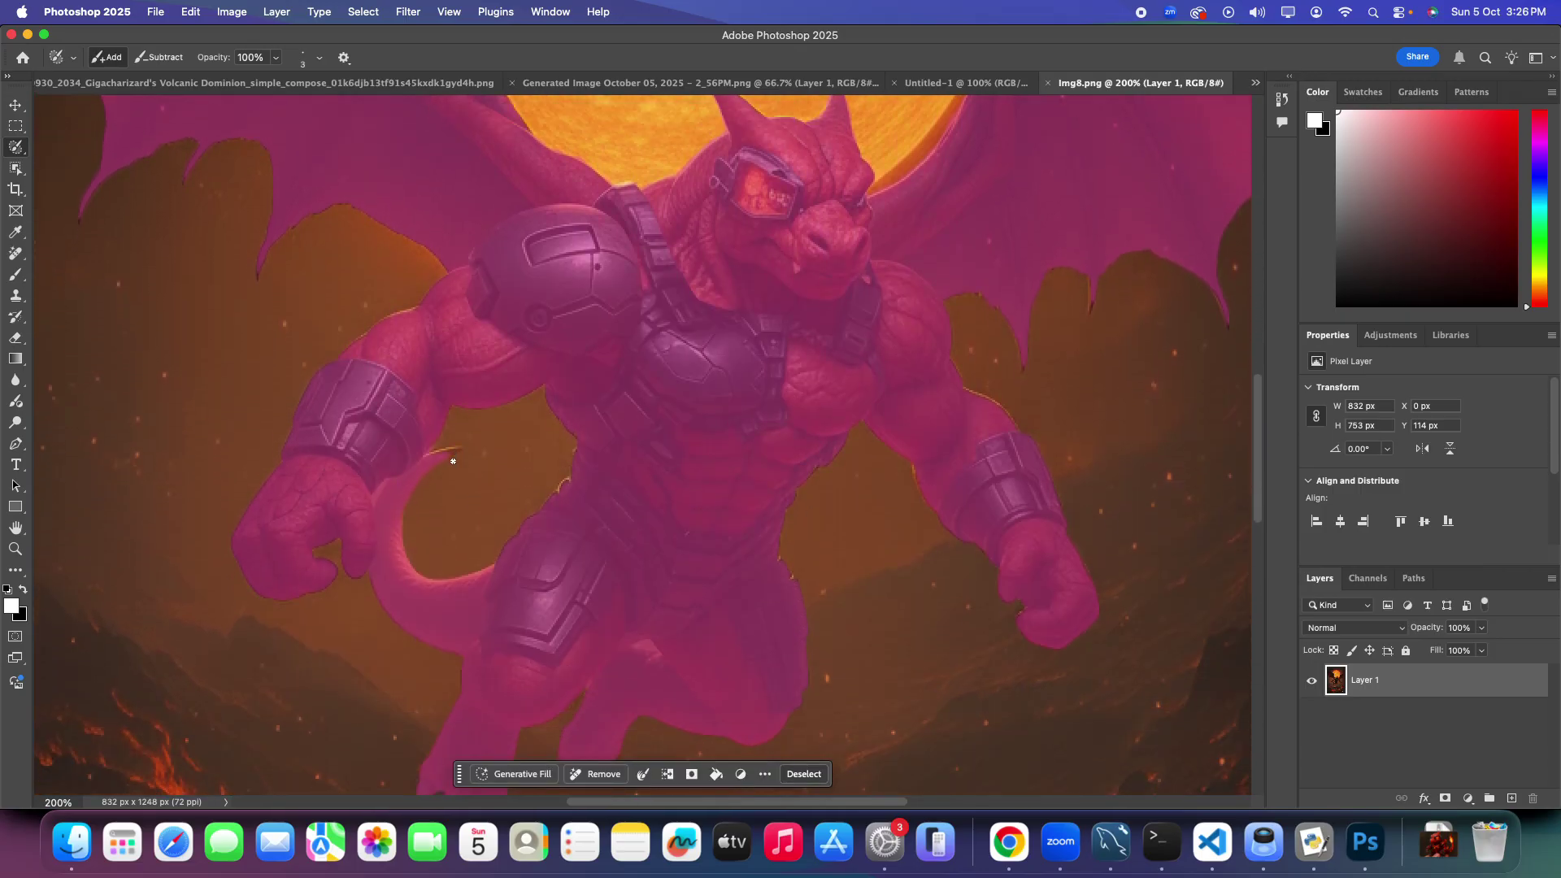
key(super+plus)
key(super+plus)
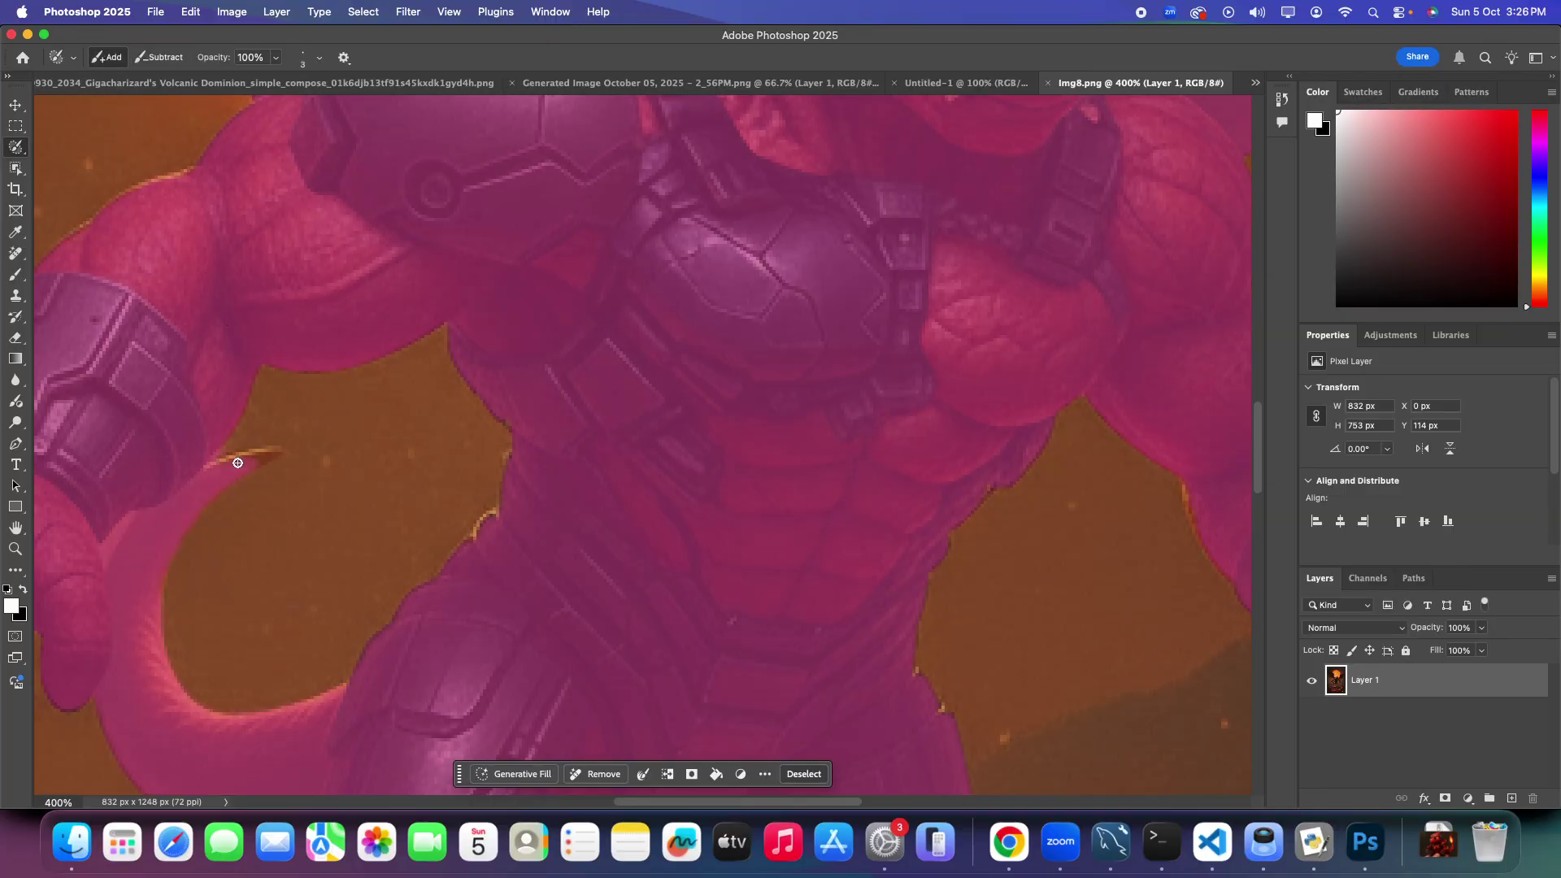
mouse_move(217, 466)
mouse_down()
mouse_move(276, 453)
mouse_move(211, 468)
mouse_up()
key(super+minus)
key(super+minus)
key(super+minus)
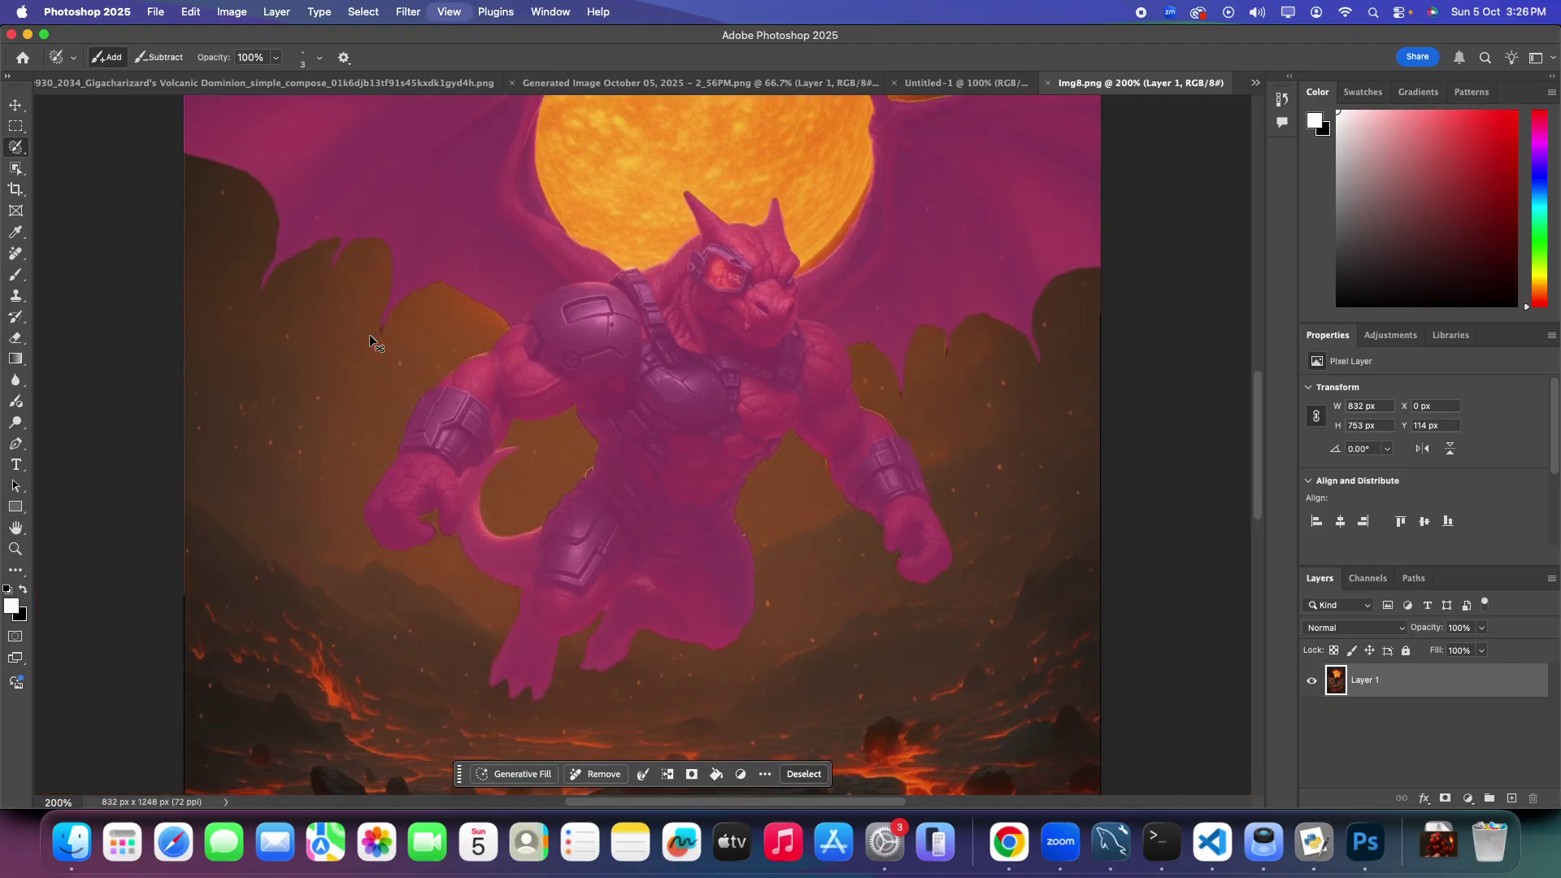
key(super+minus)
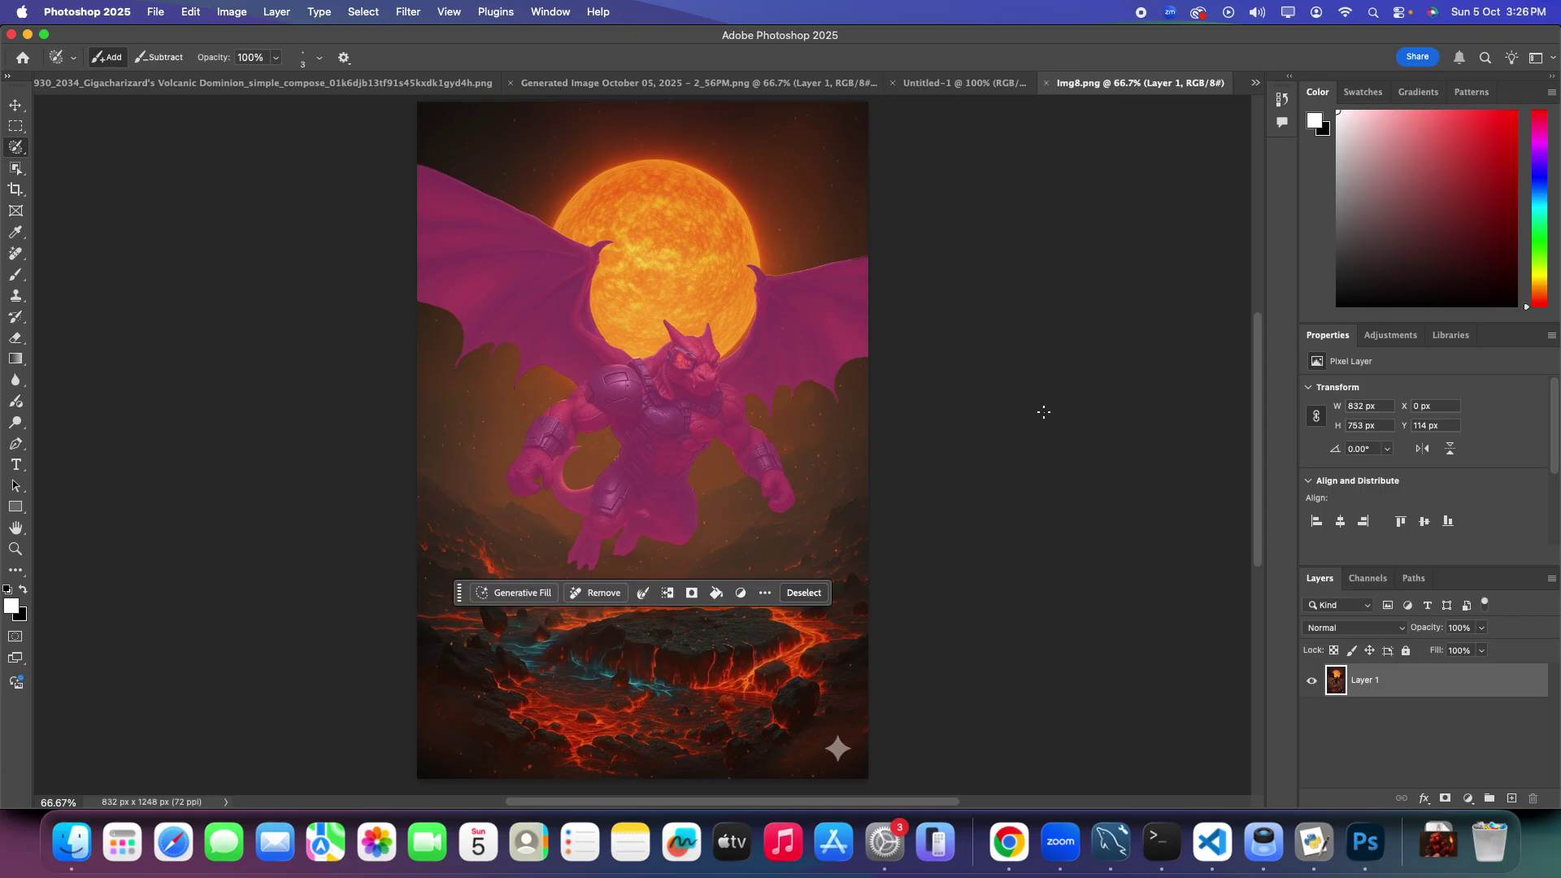
Step: Move the selected creature from Img8.png into the Generated Image document, placing it at about X -76 px, Y 212 px
click(18, 108)
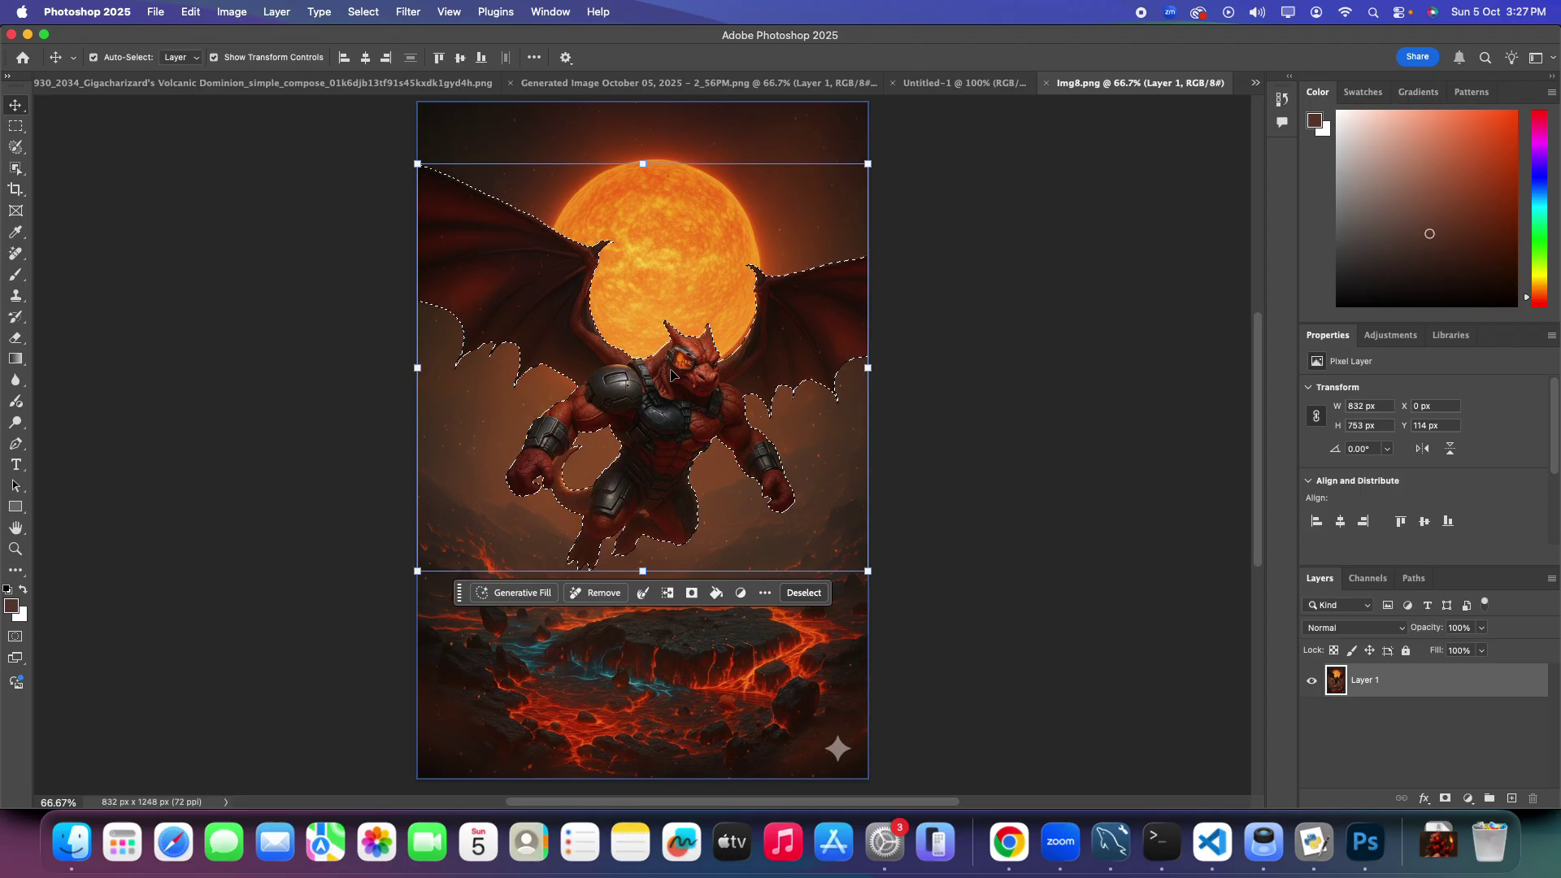
drag(673, 375, 604, 368)
click(453, 472)
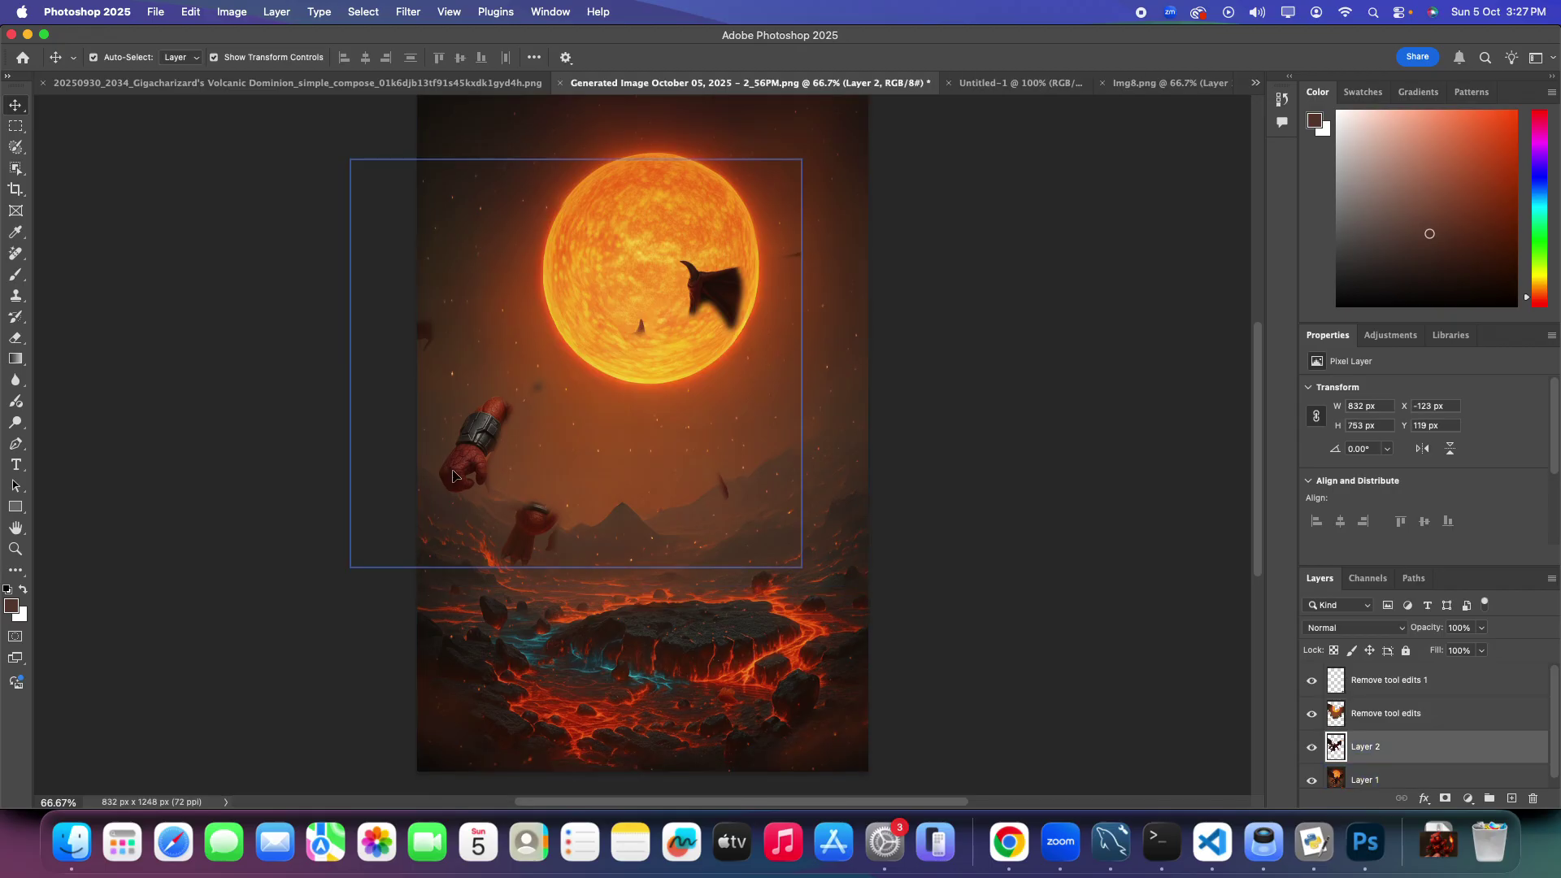
drag(456, 475, 482, 526)
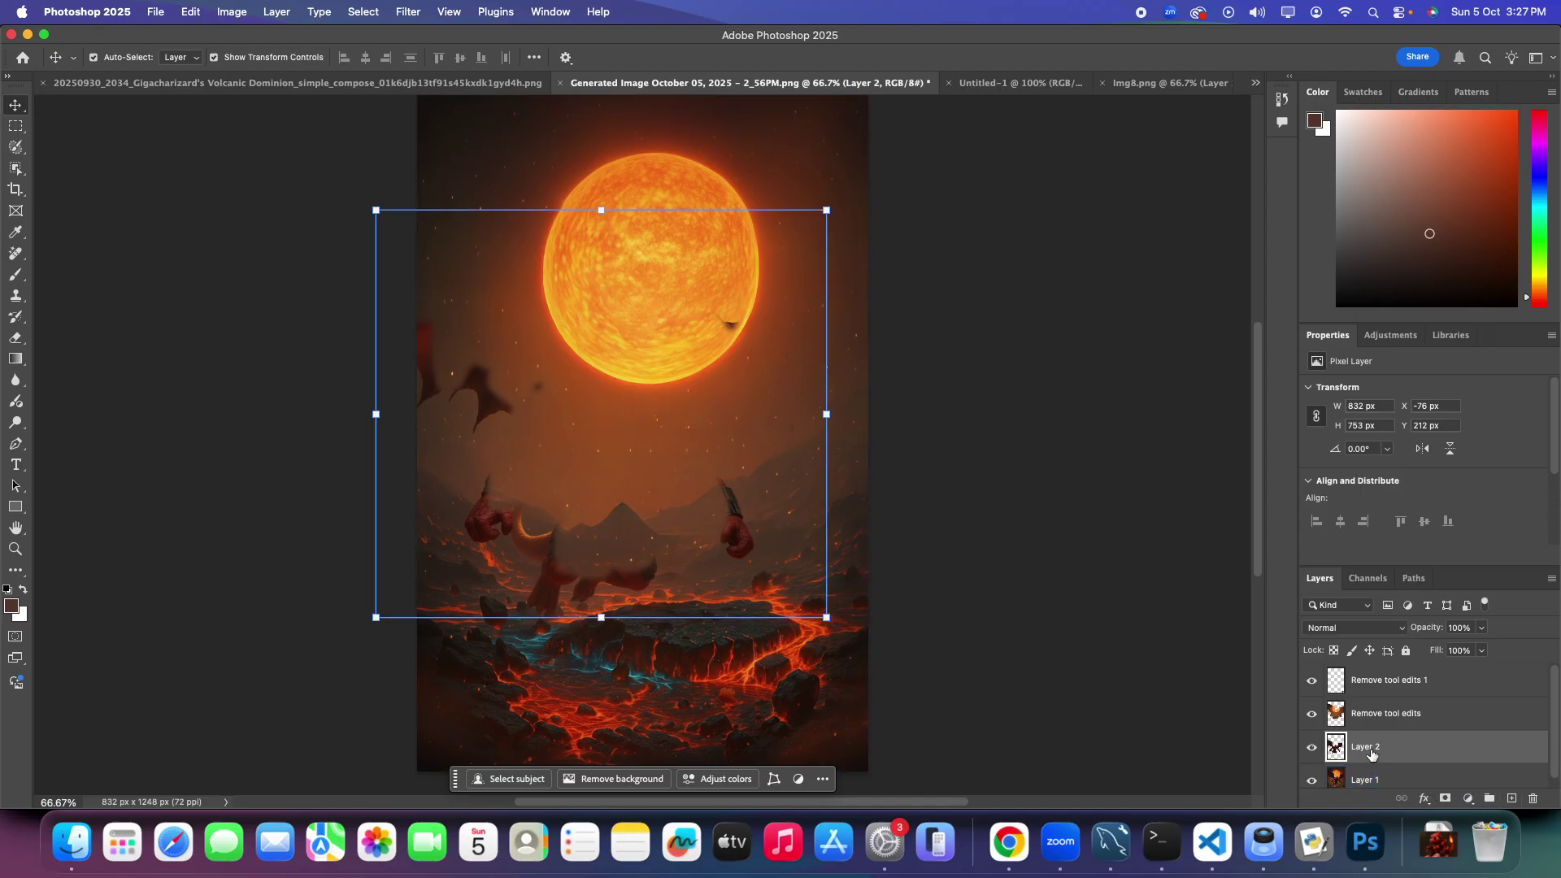
Step: Reorder the layers so that the creature's Layer 2 sits directly above the Remove tool edits layer
drag(1371, 752, 1361, 706)
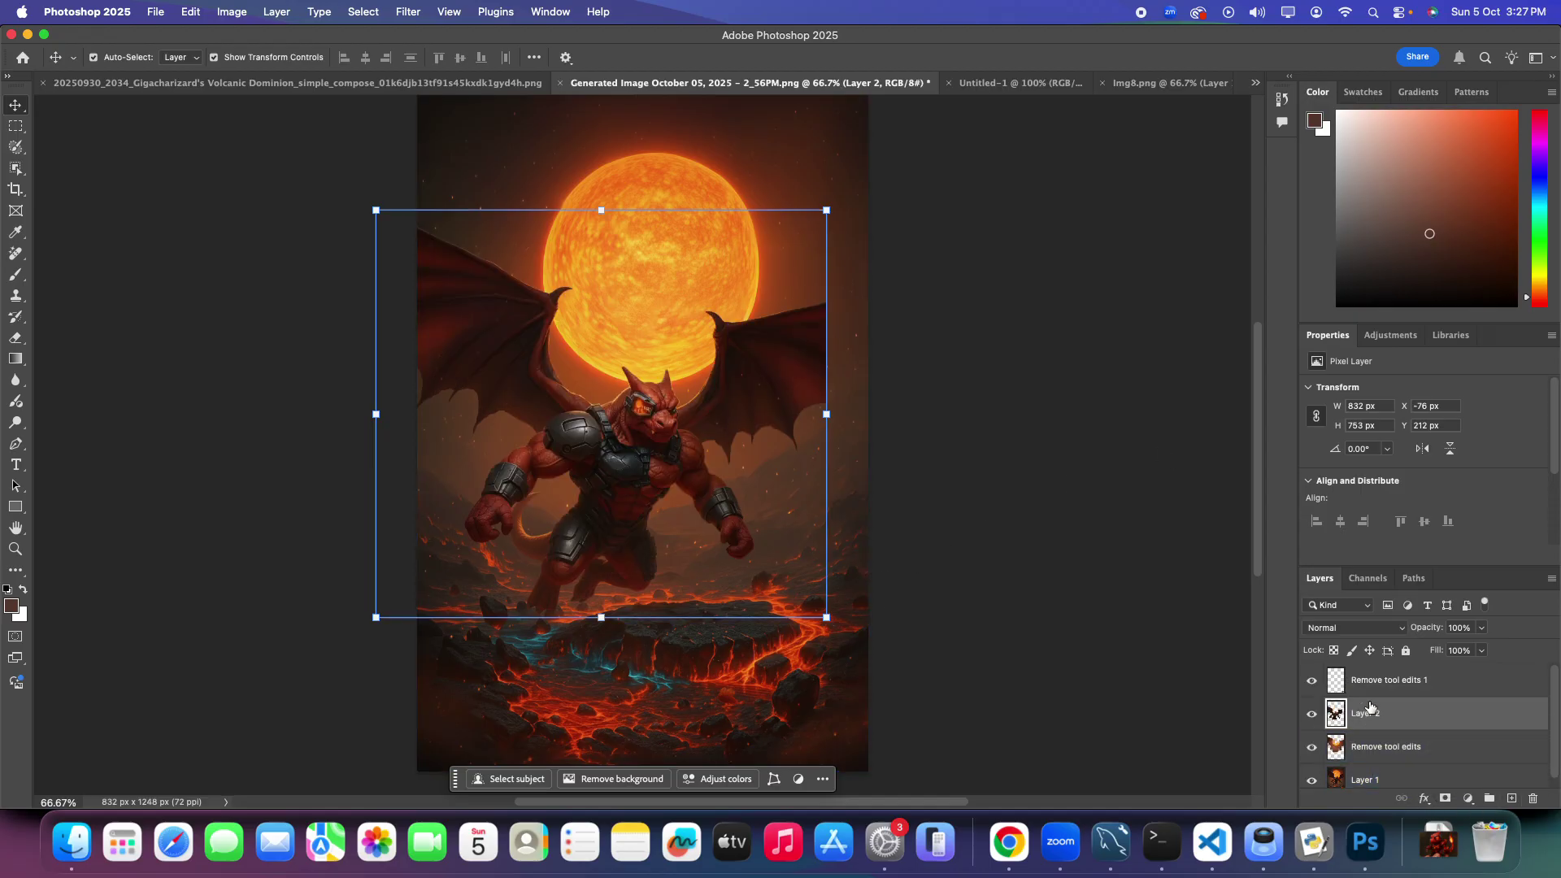
click(1374, 746)
click(1446, 725)
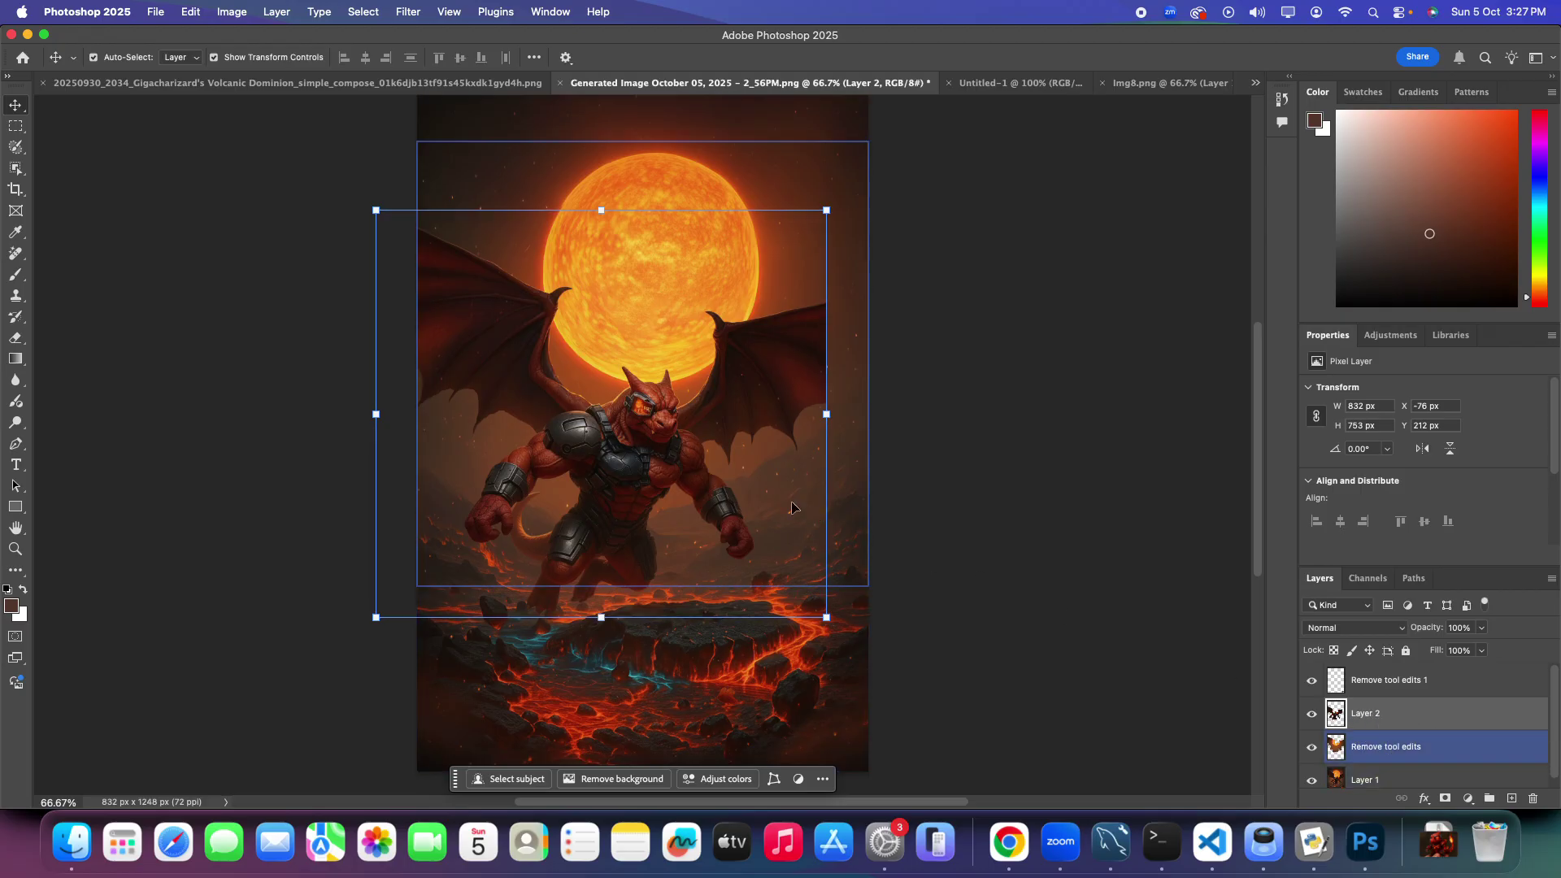
Step: Move the creature up in front of the sun, to about X 0 px, Y -184 px, and deselect its layer
drag(604, 455, 641, 247)
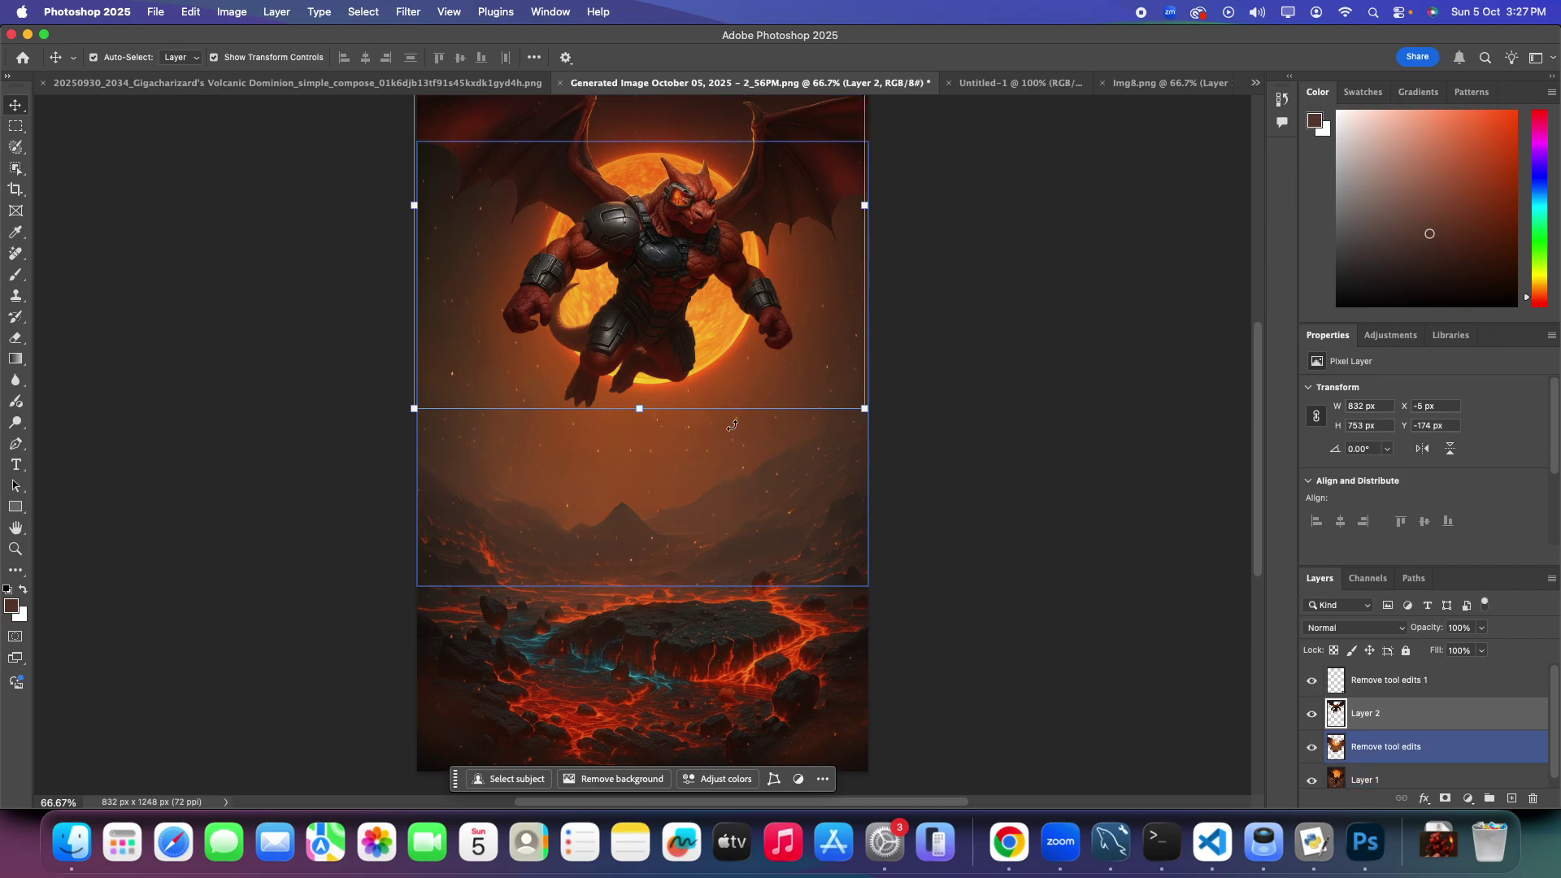
drag(690, 261, 736, 265)
click(1087, 277)
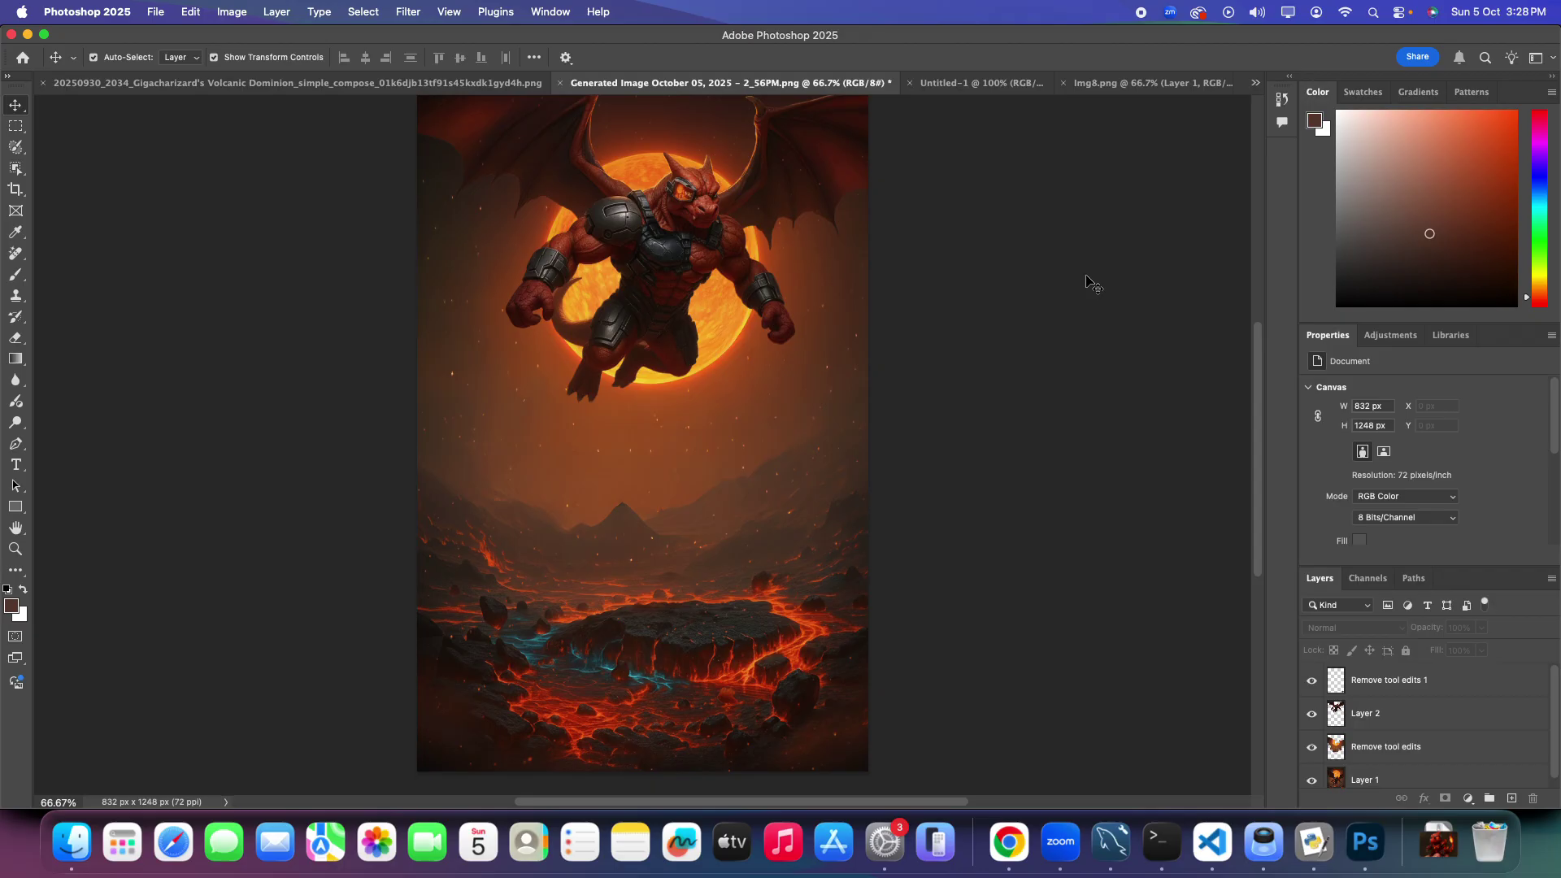
Step: Enable the Harmonization neural filter on the creature's layer with Layer 1 as the reference image
click(724, 246)
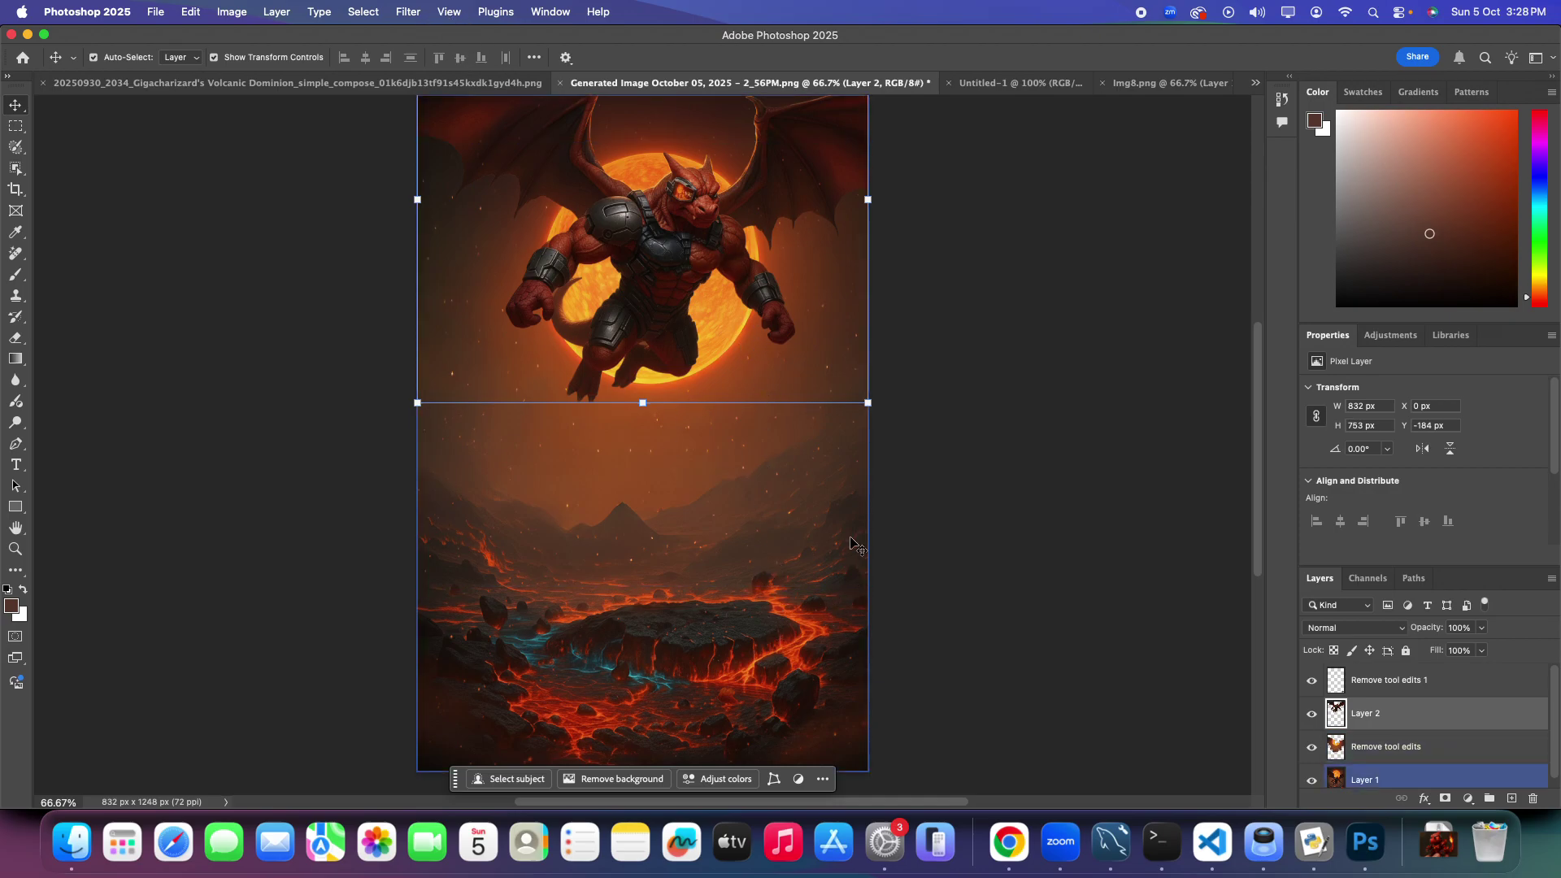
click(414, 16)
click(439, 83)
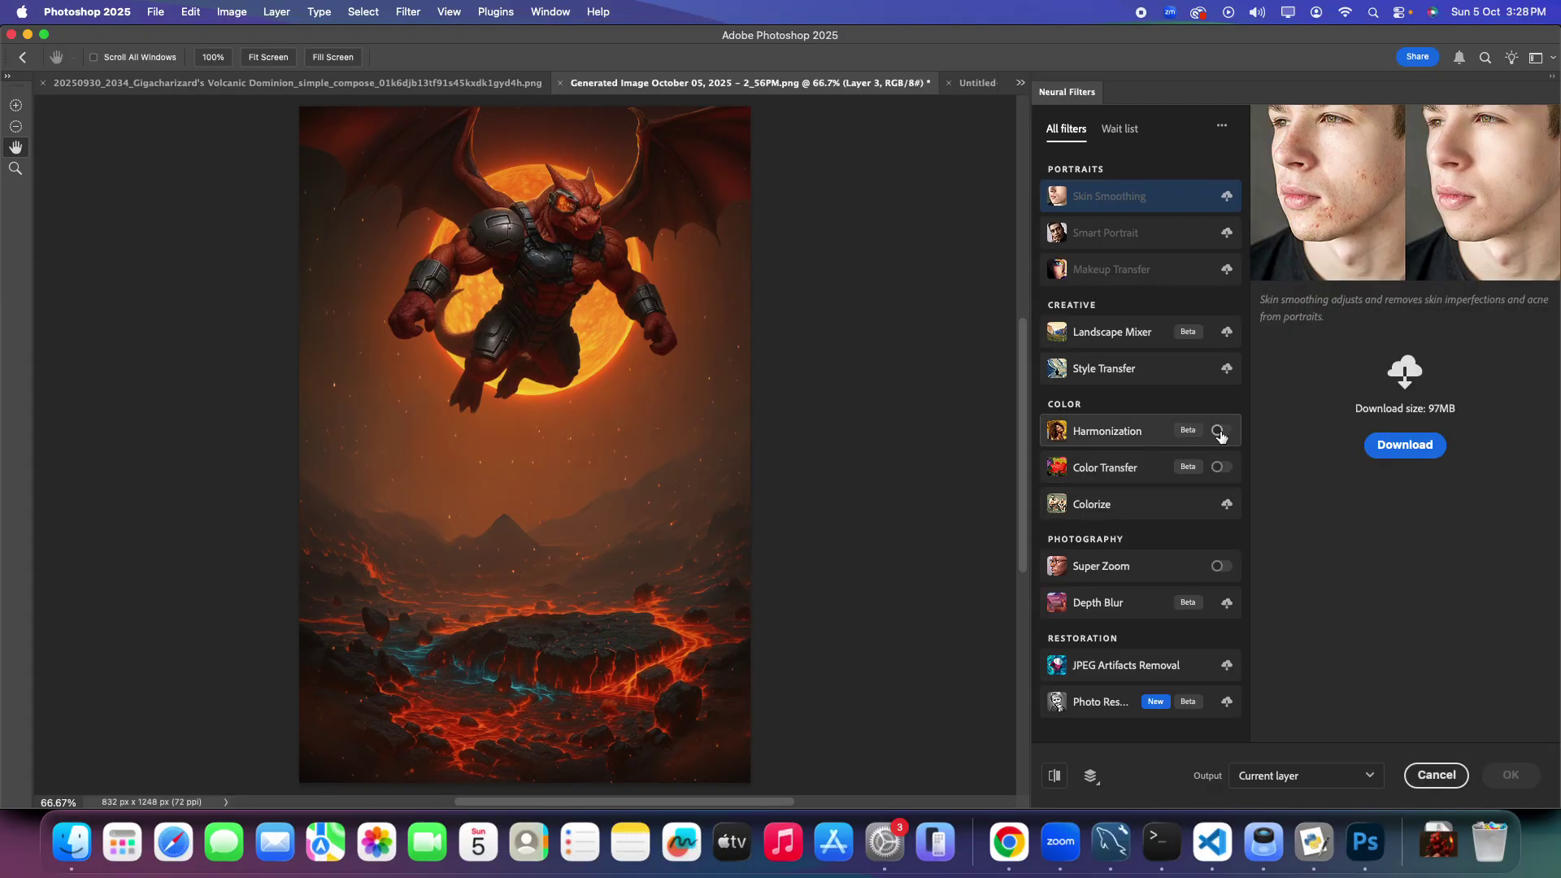
click(1219, 430)
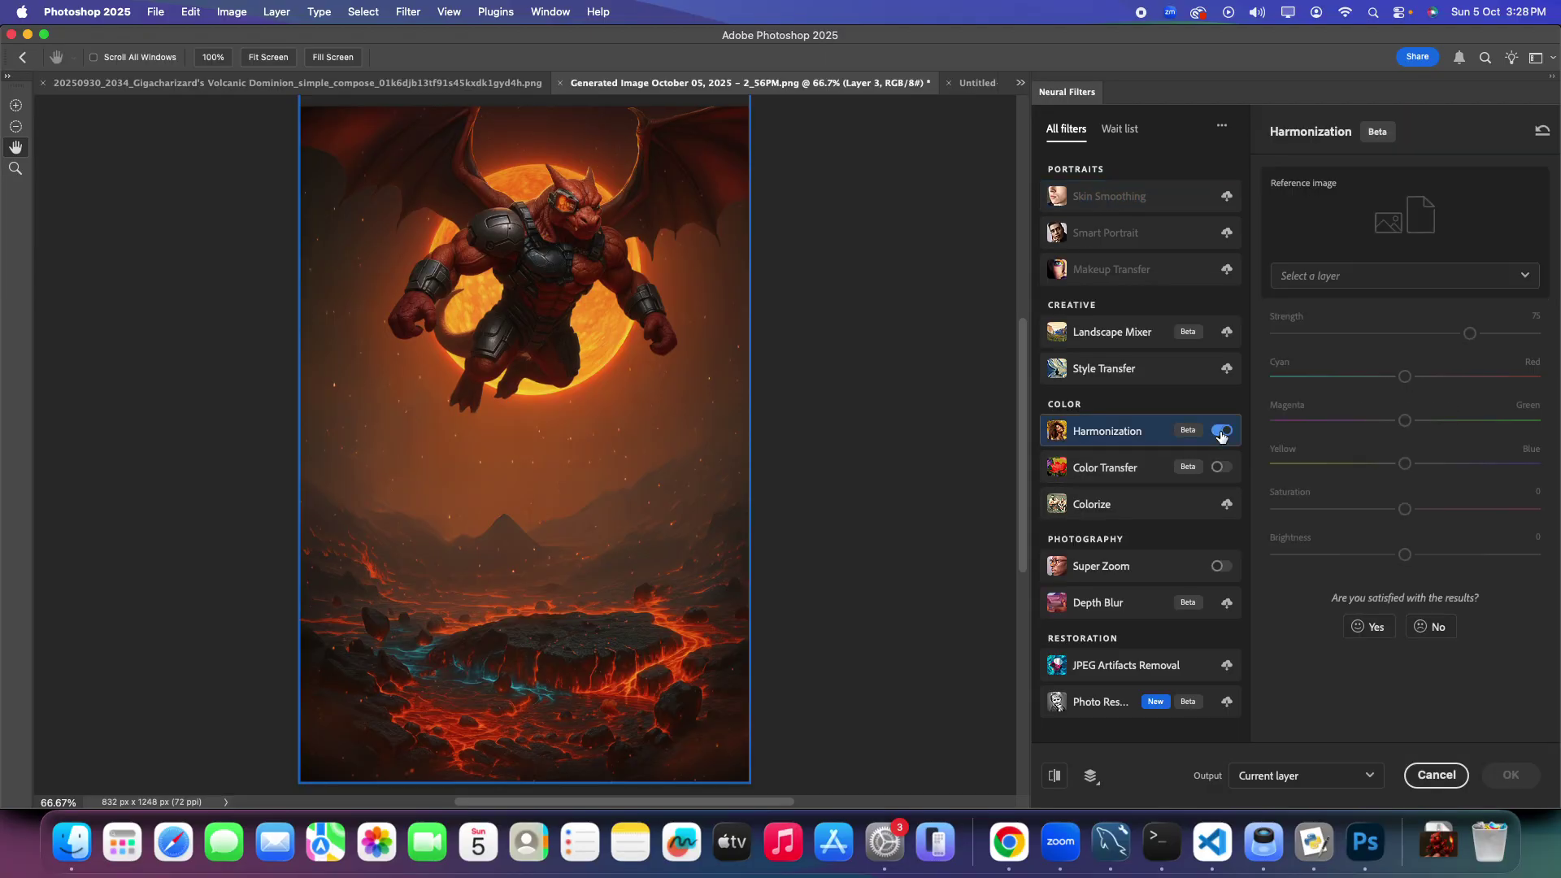
click(1376, 276)
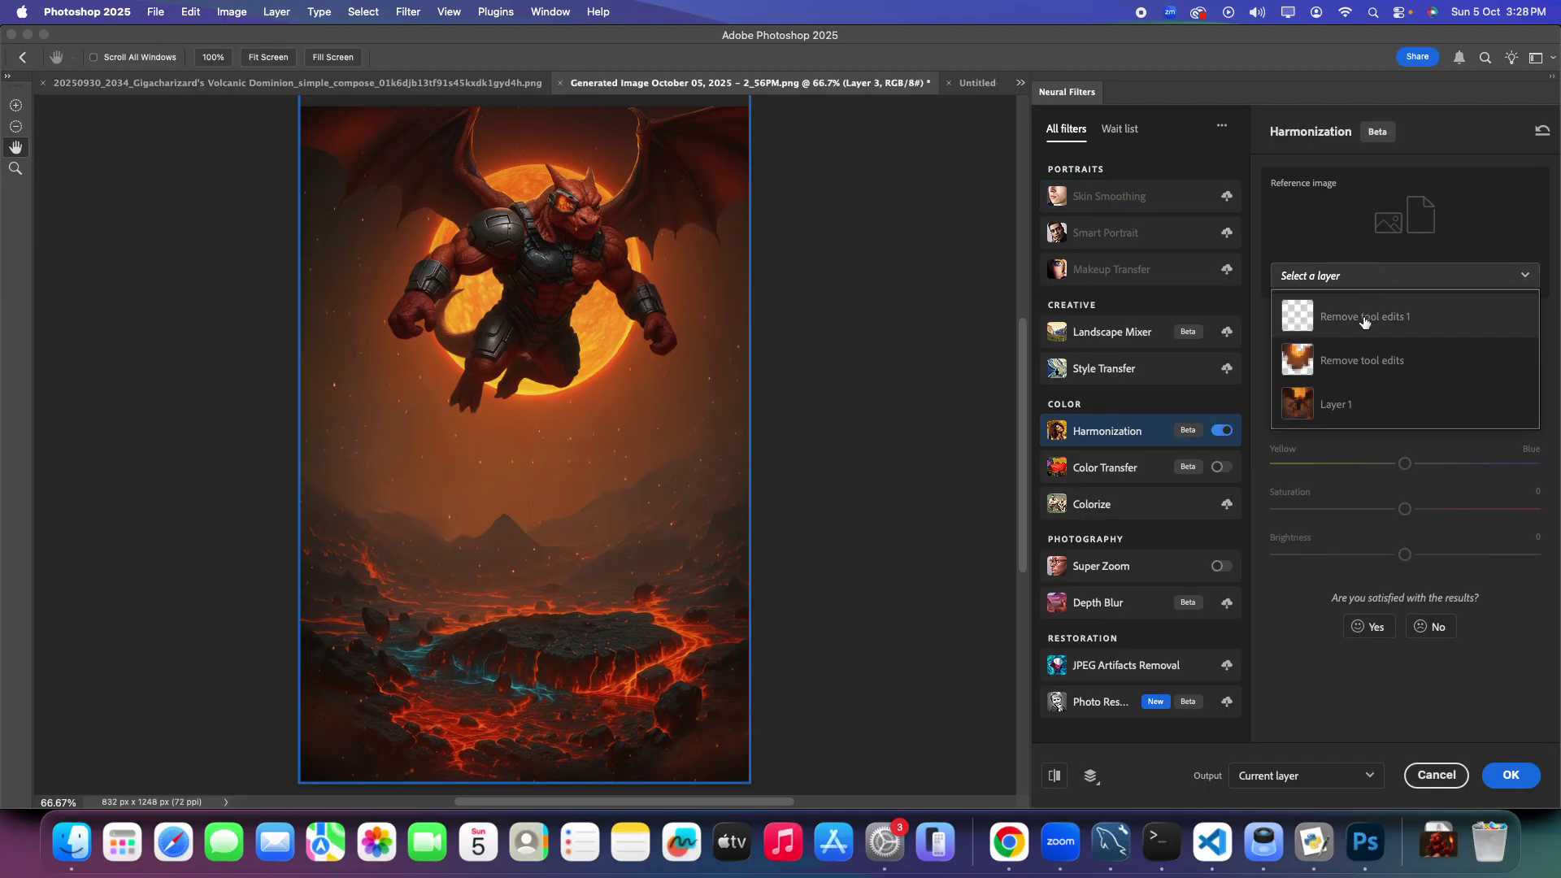
click(1340, 404)
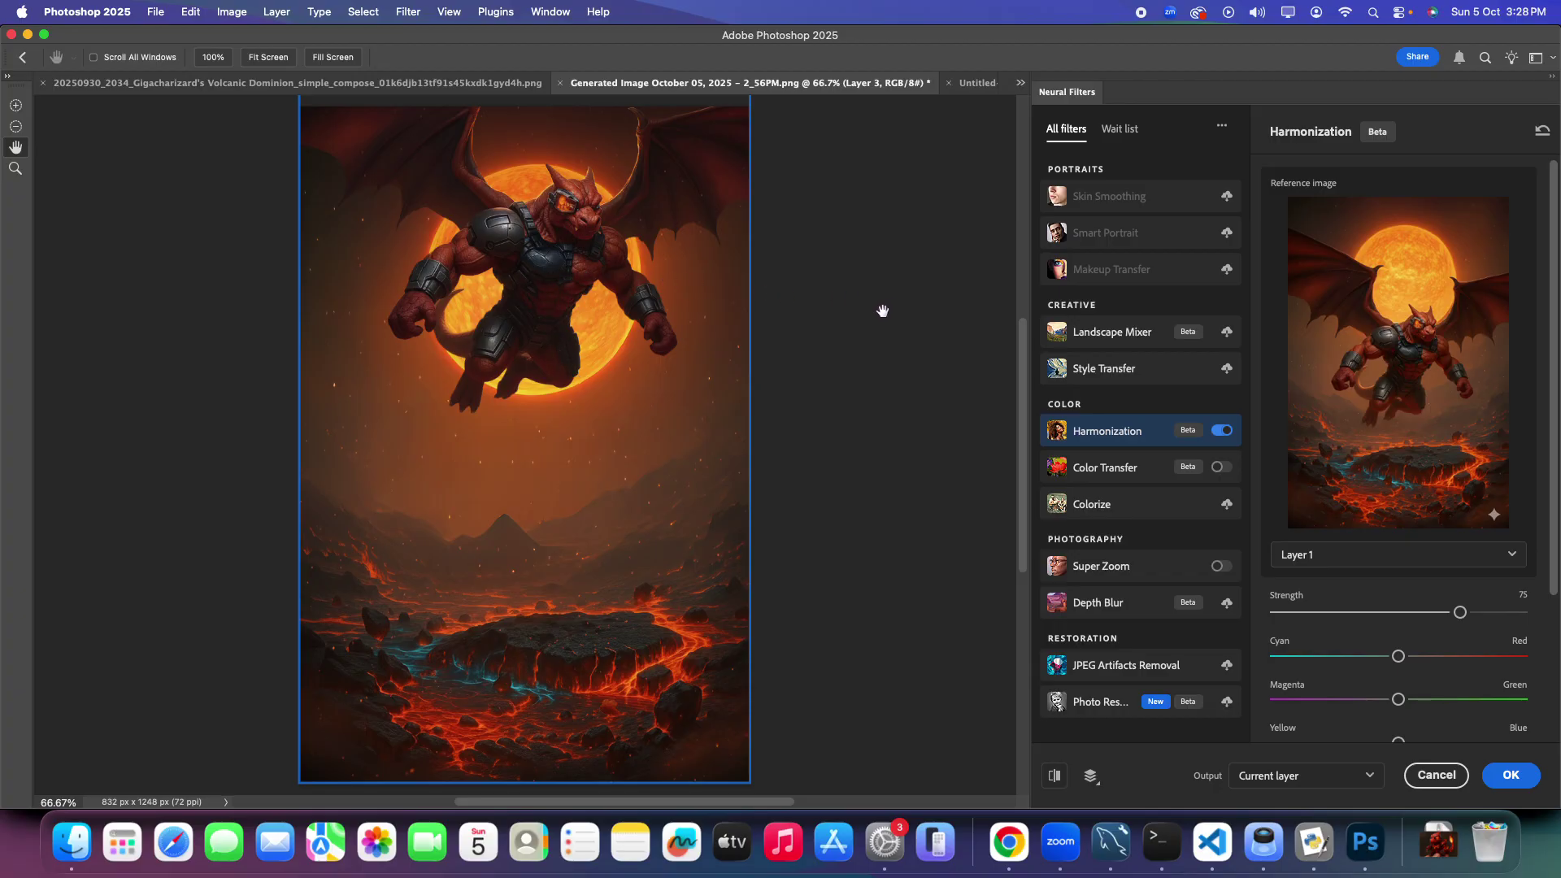
Step: Raise the harmonization's saturation and brightness to +9 each and apply the filter to the current layer
drag(1555, 457, 1559, 614)
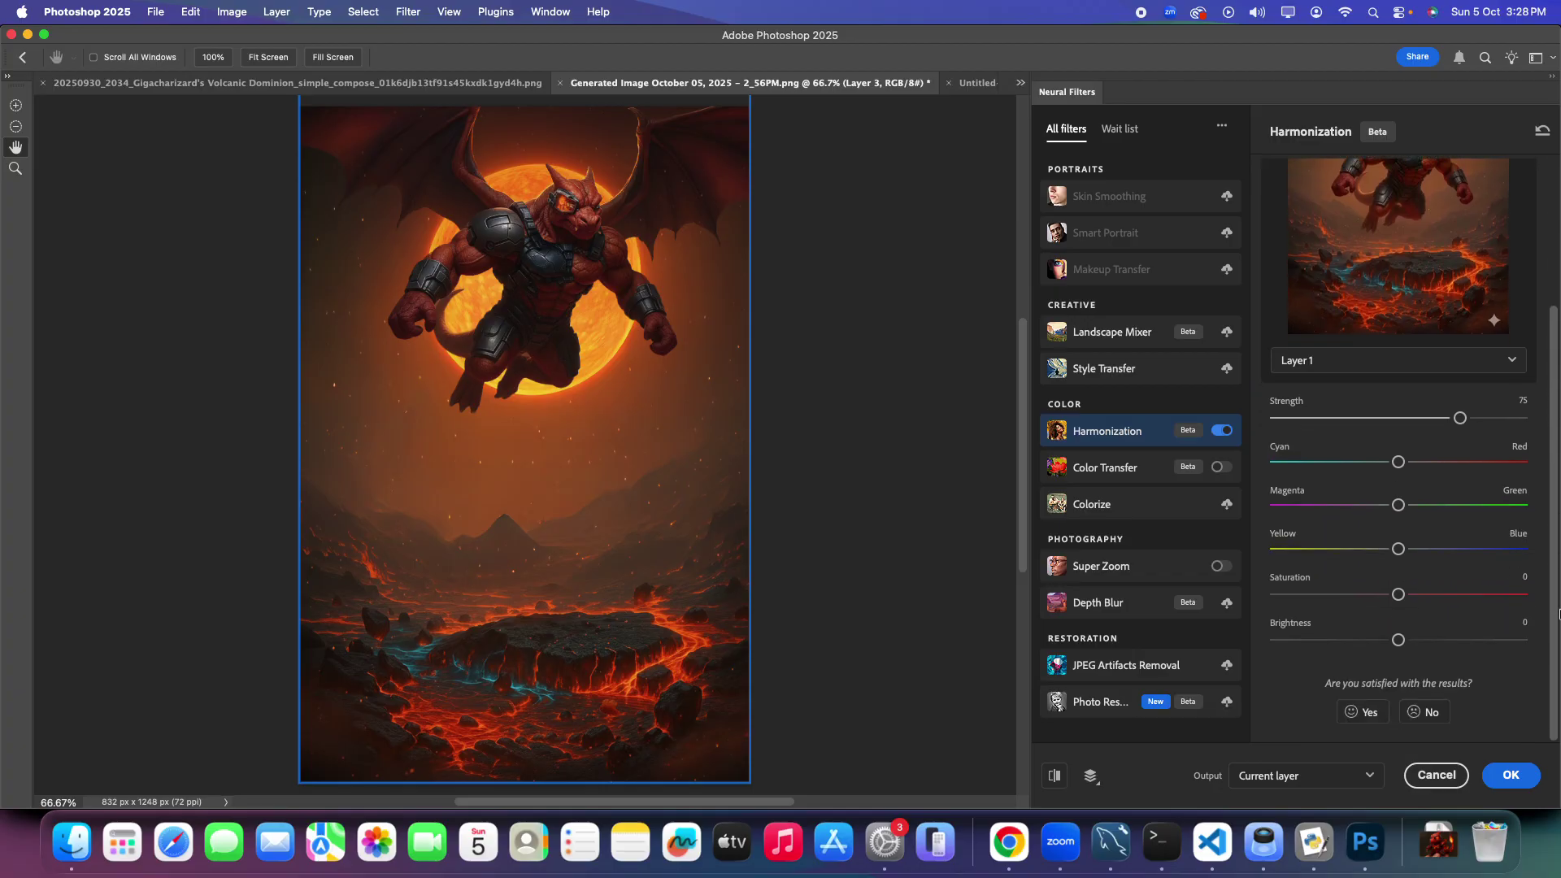
drag(1398, 640, 1421, 599)
click(1510, 775)
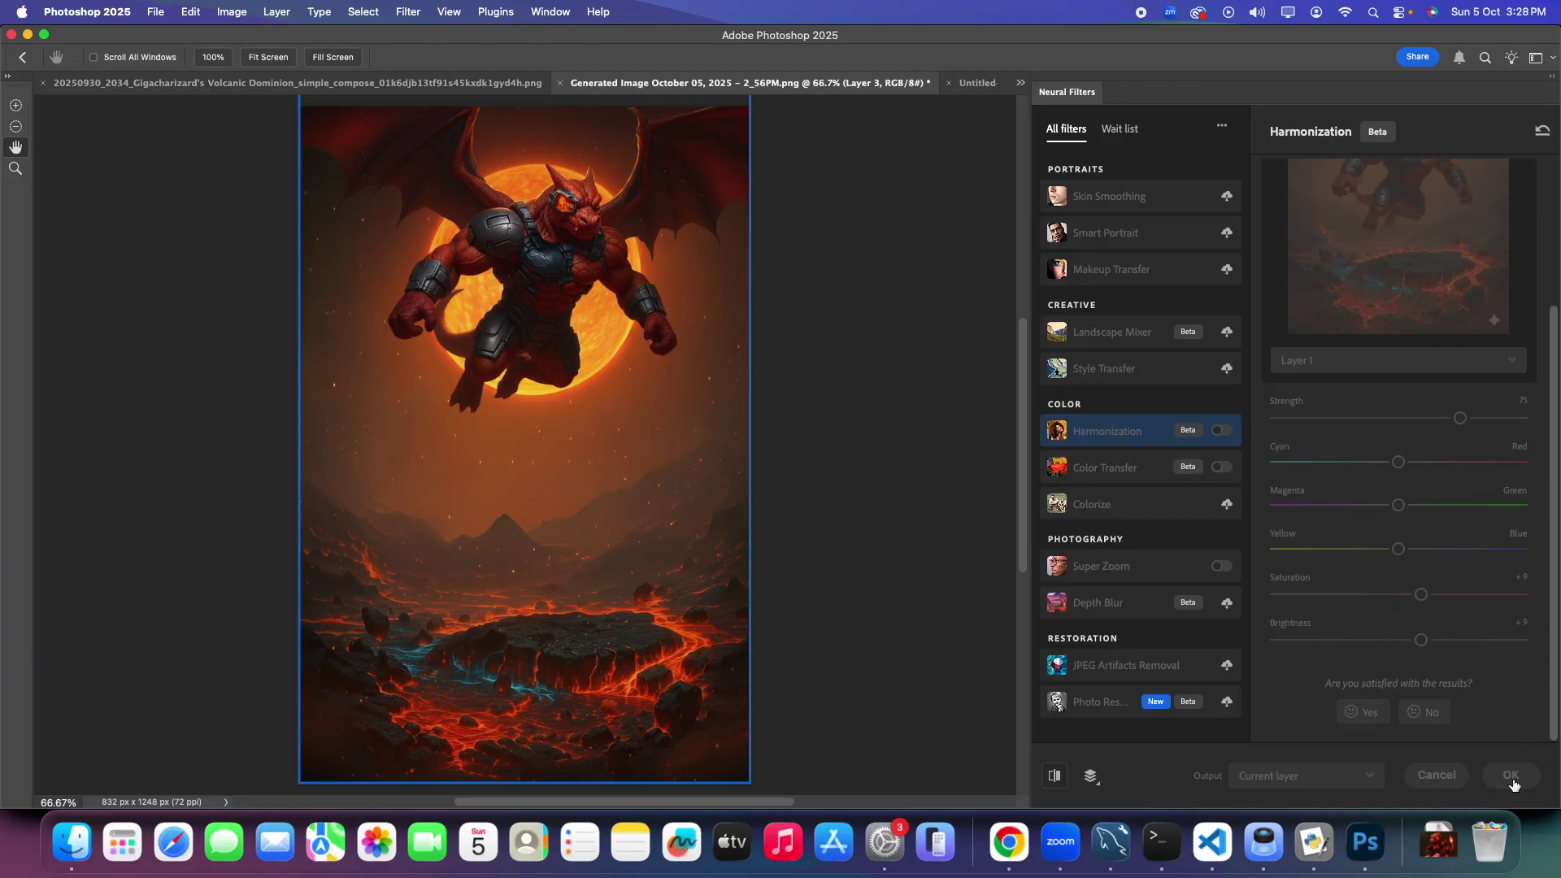
Step: Deselect the layer and clear the selection outline around the creature
click(1116, 472)
click(994, 436)
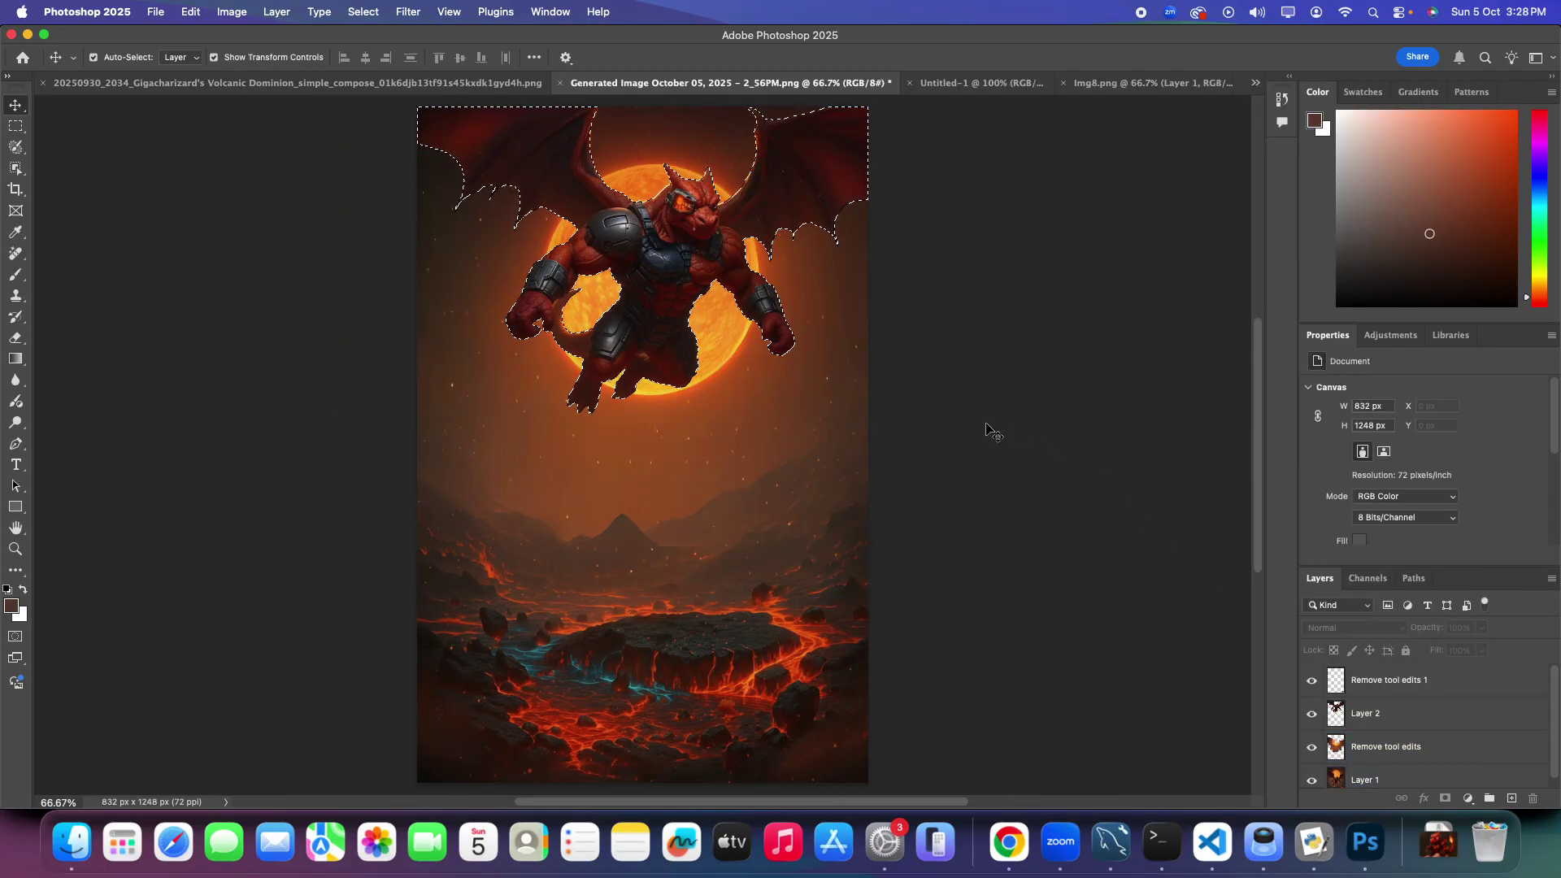
click(804, 774)
Step: Export the composite of the winged creature above the lava landscape
click(158, 13)
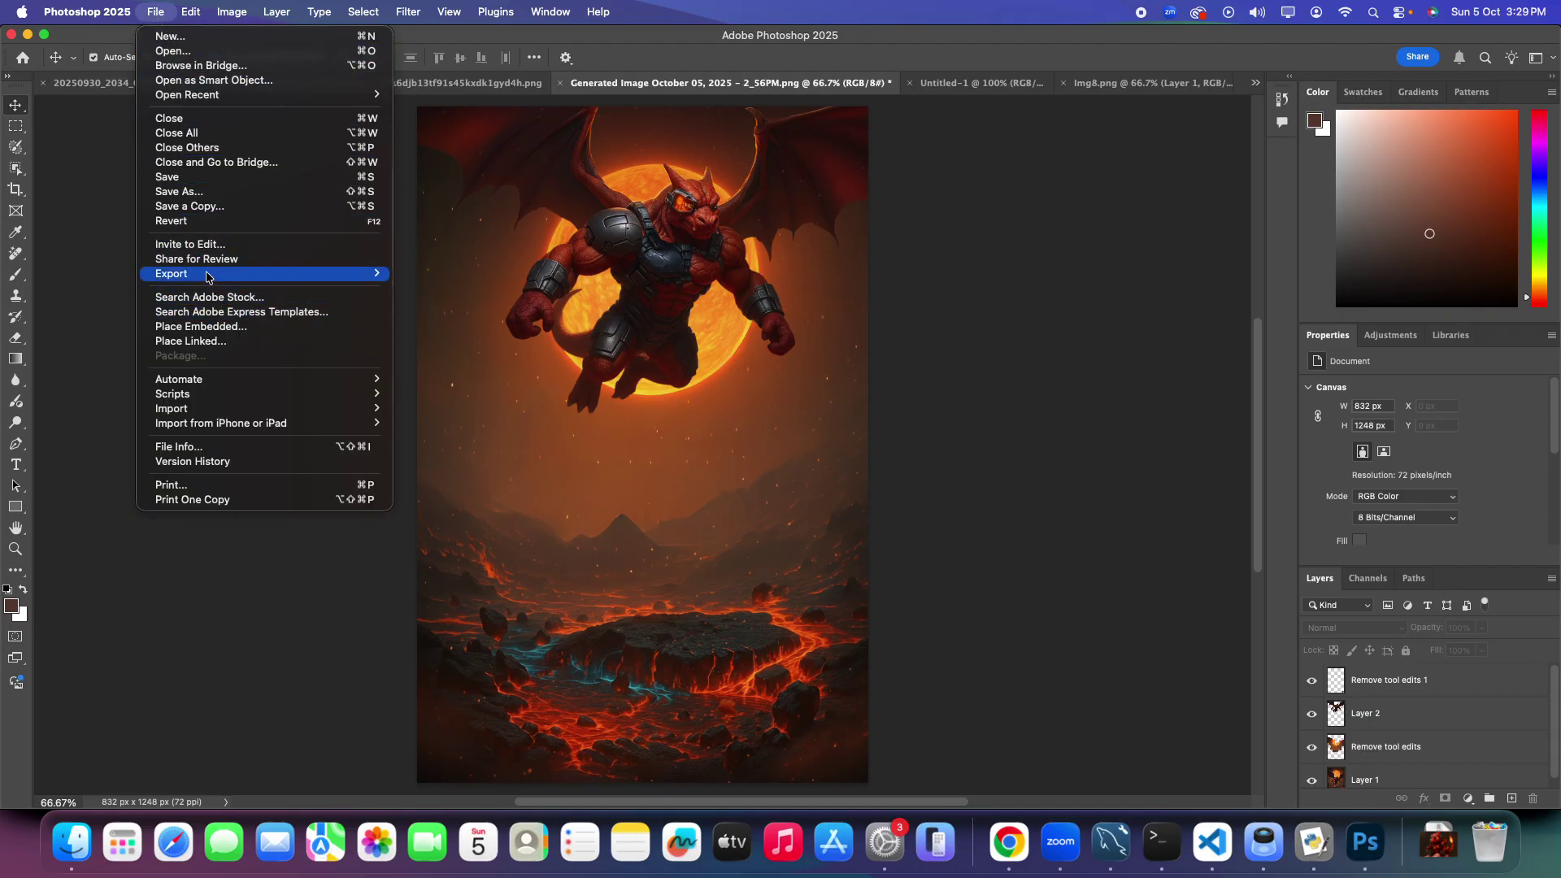
mouse_move(372, 271)
click(460, 274)
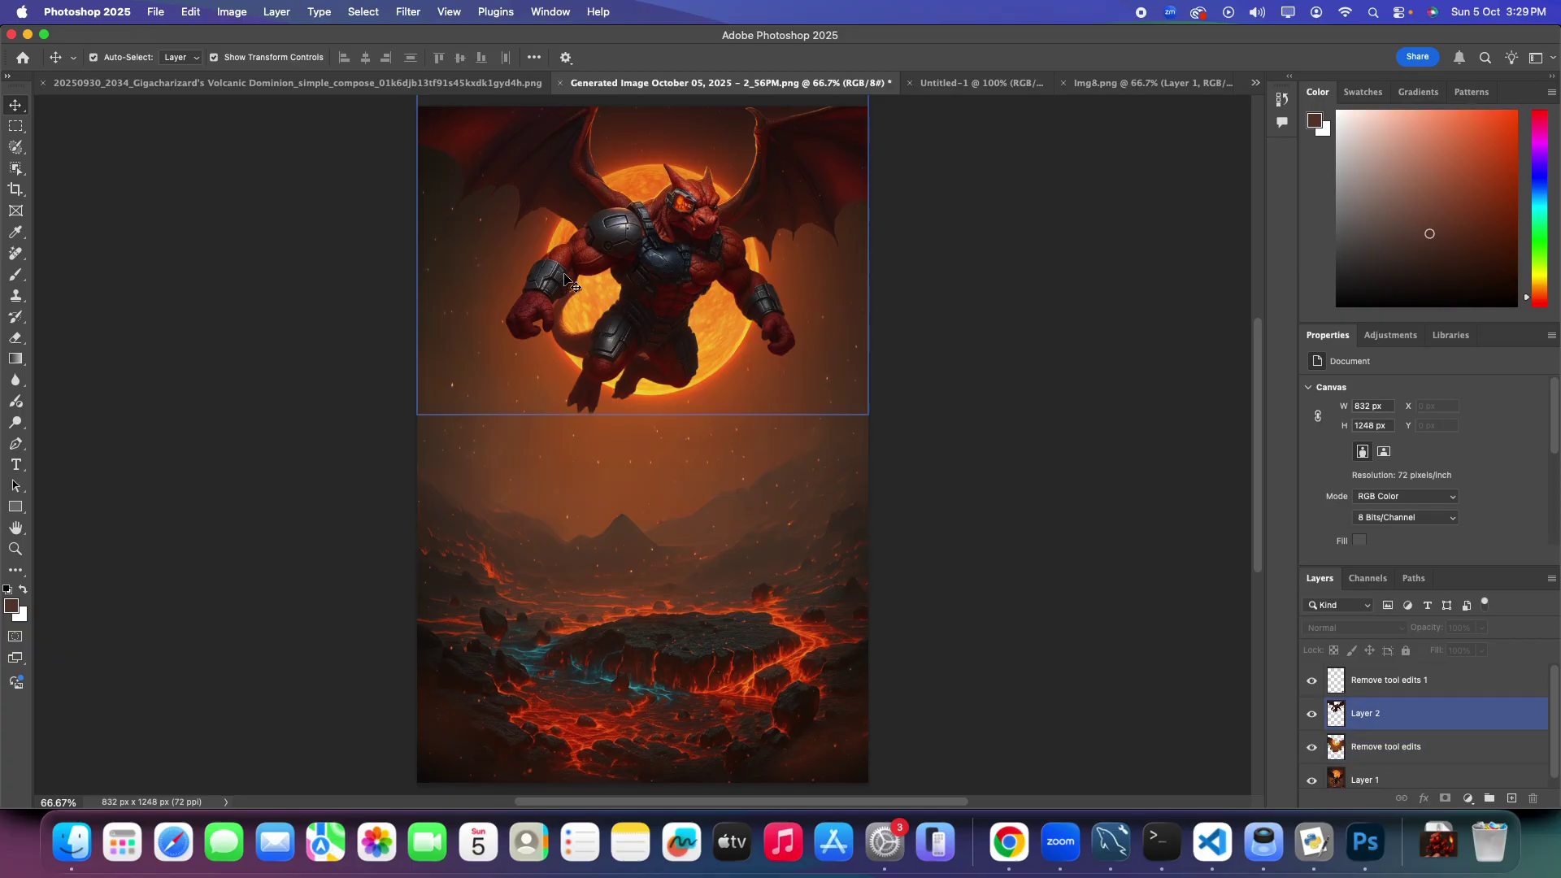
Step: Compare the original Img8.png with the harmonized composite in the Generated Image document
click(1129, 83)
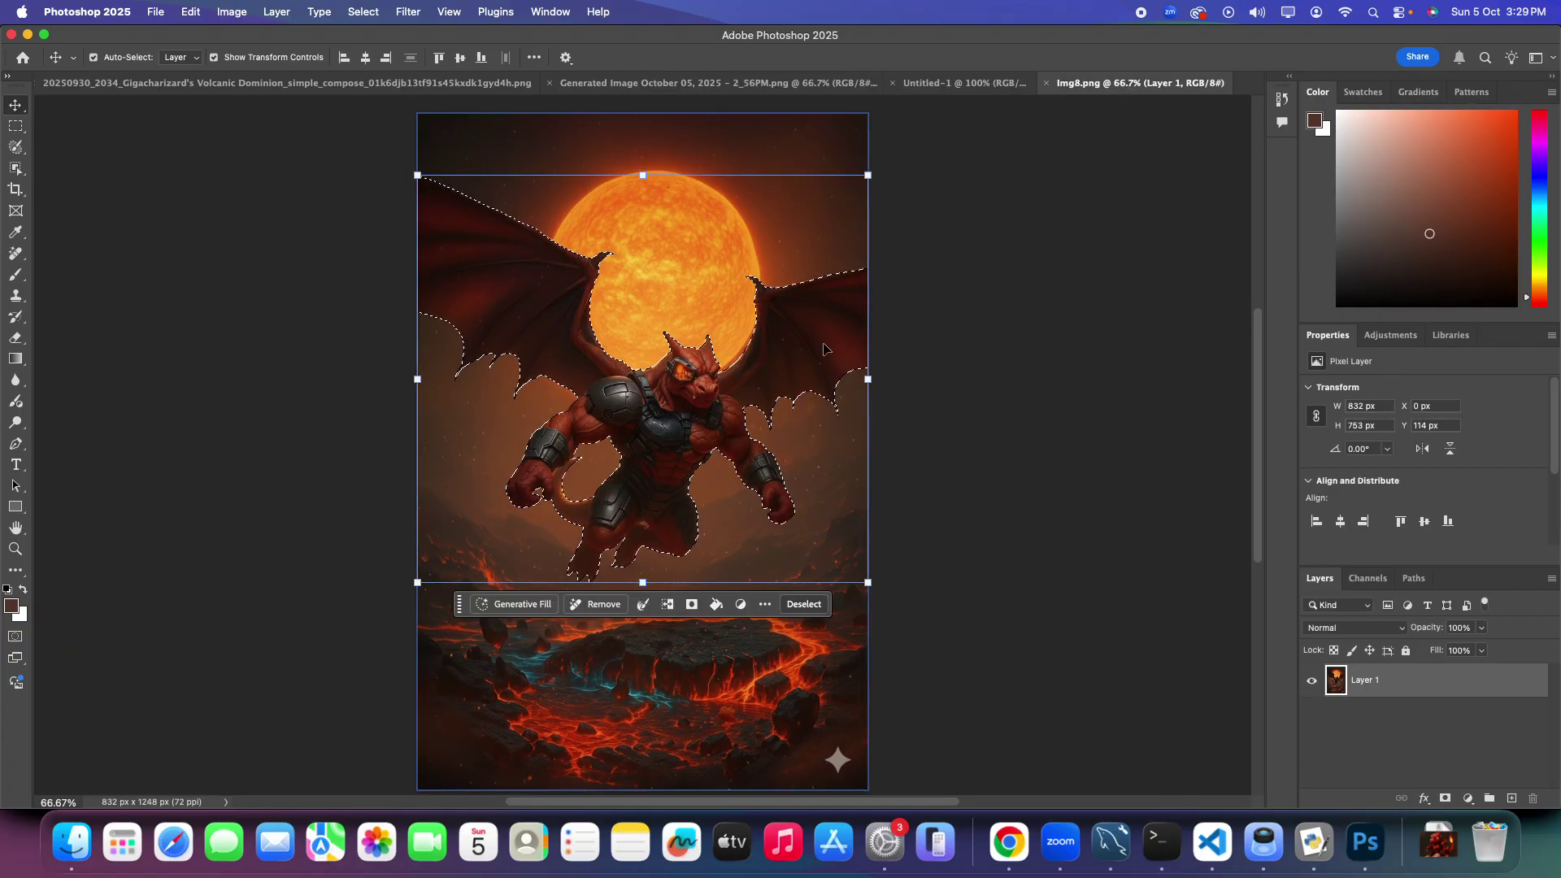
click(718, 83)
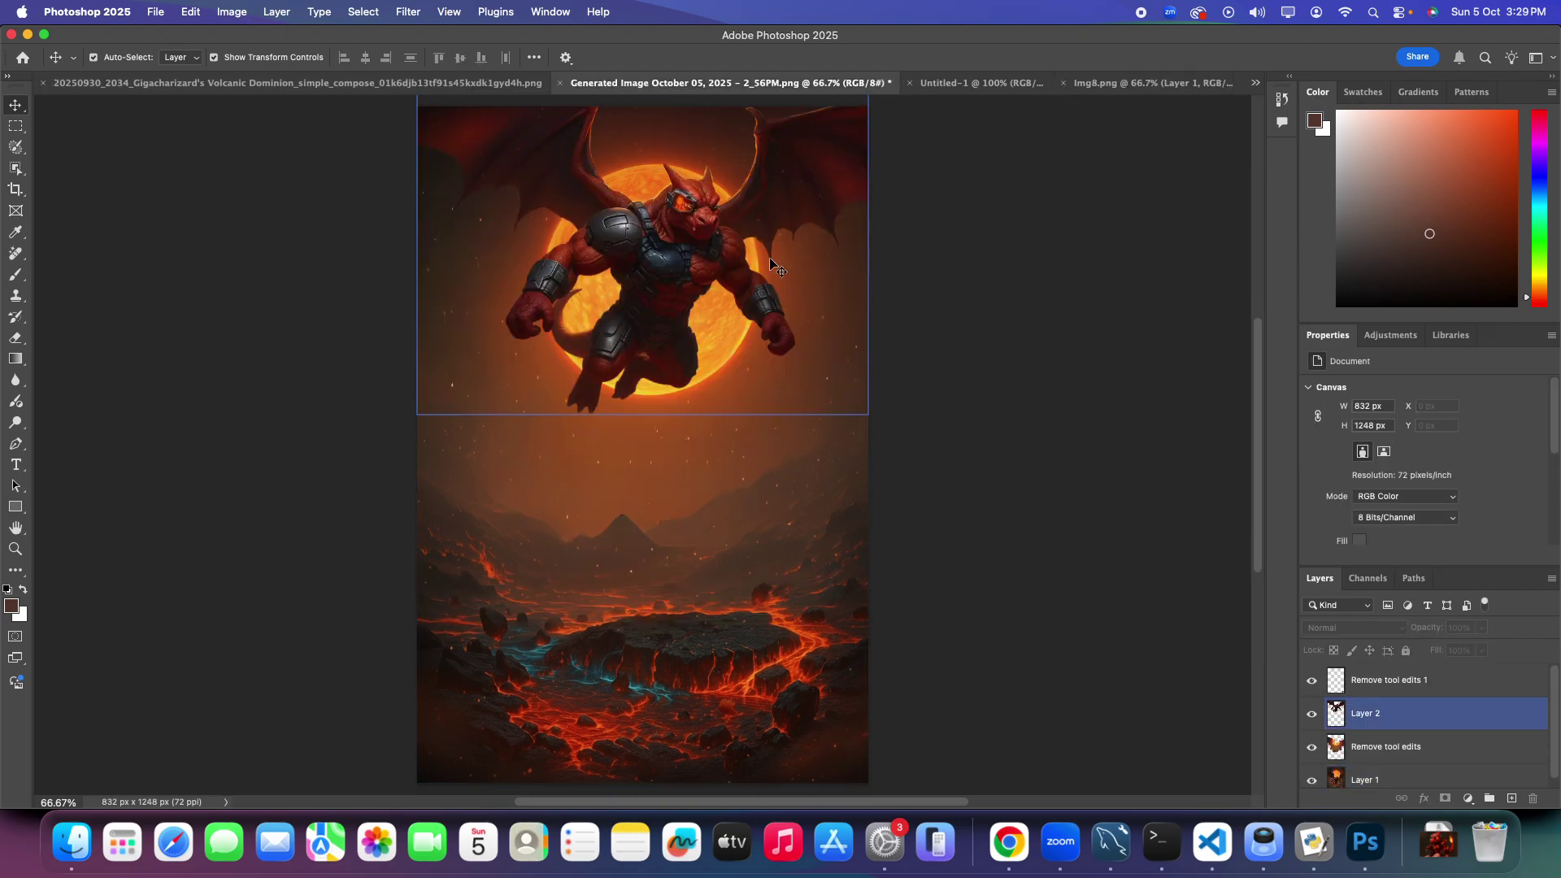
click(808, 262)
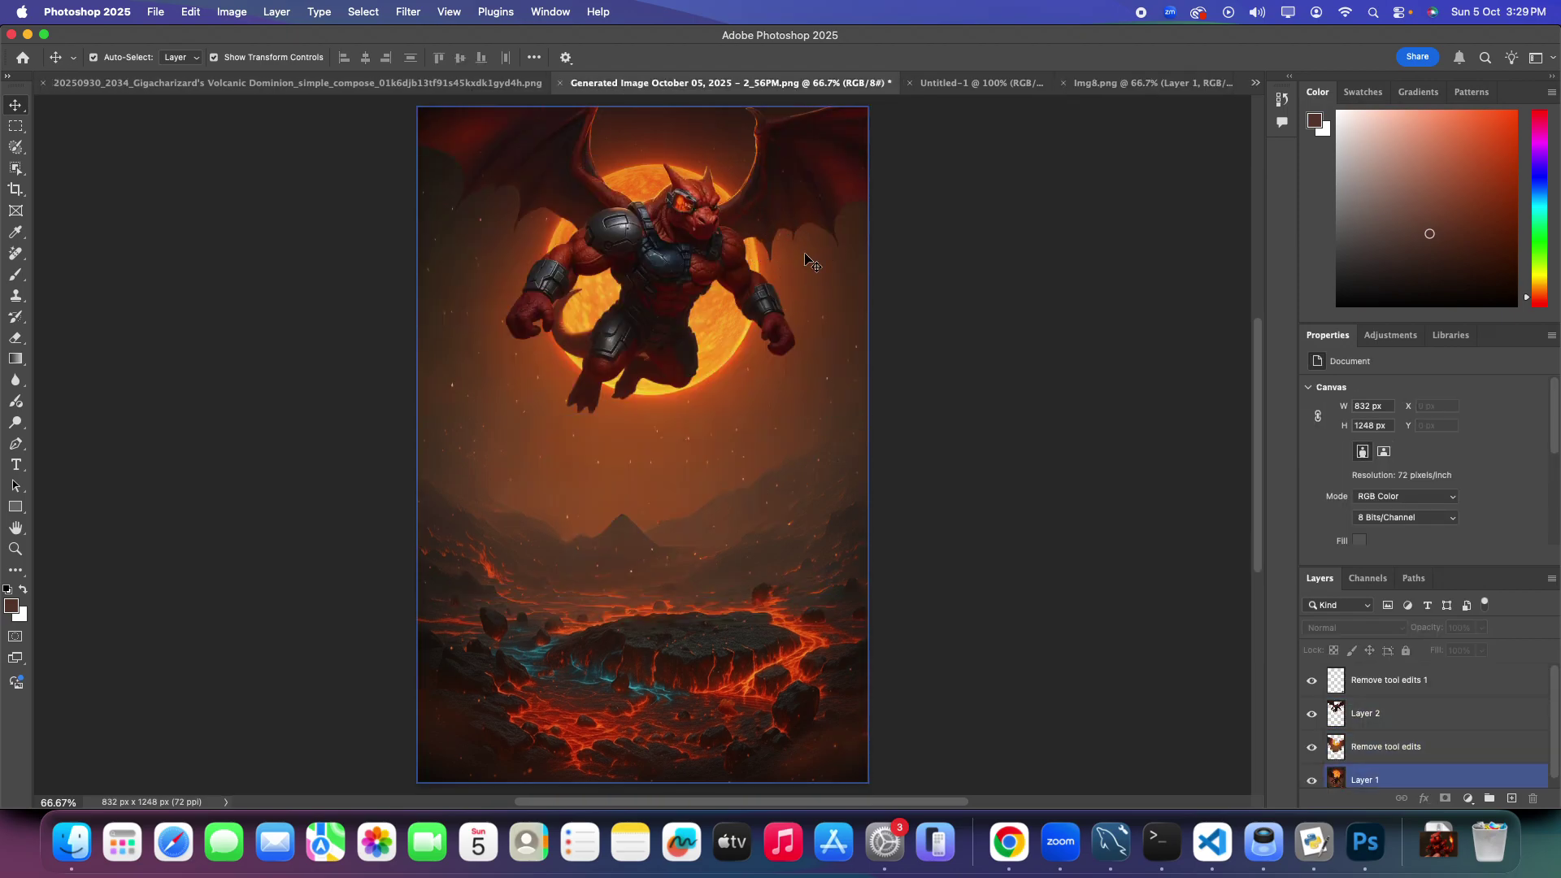